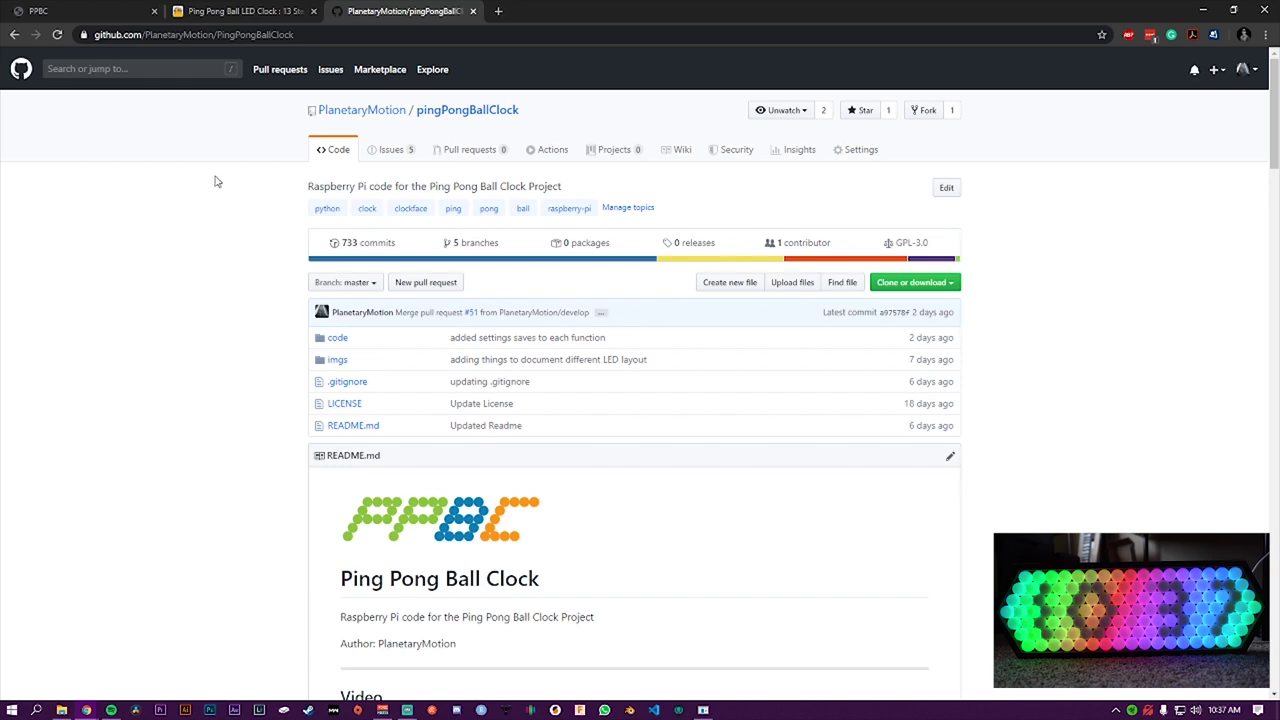
Step: Read through the Ping Pong Ball Clock README, from the project overview and character layouts to the GPIO pinout and build instructions
scroll(211, 181, "down", 8)
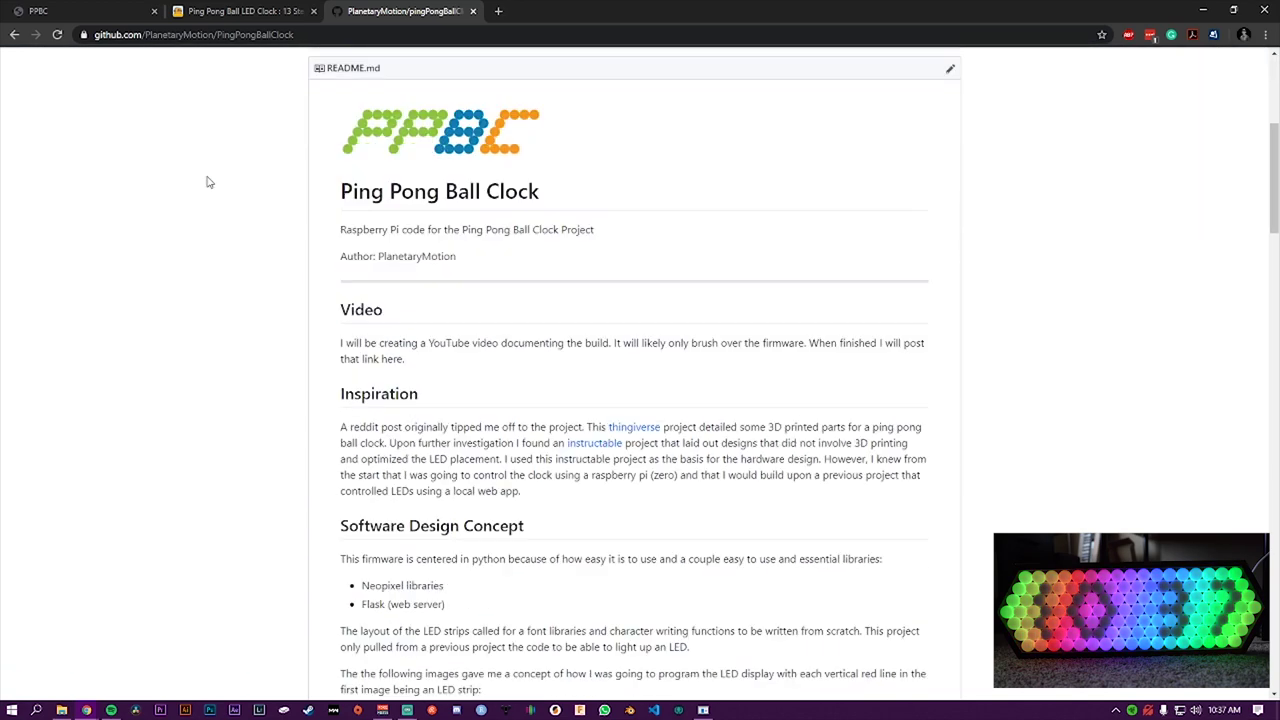
scroll(203, 182, "down", 12)
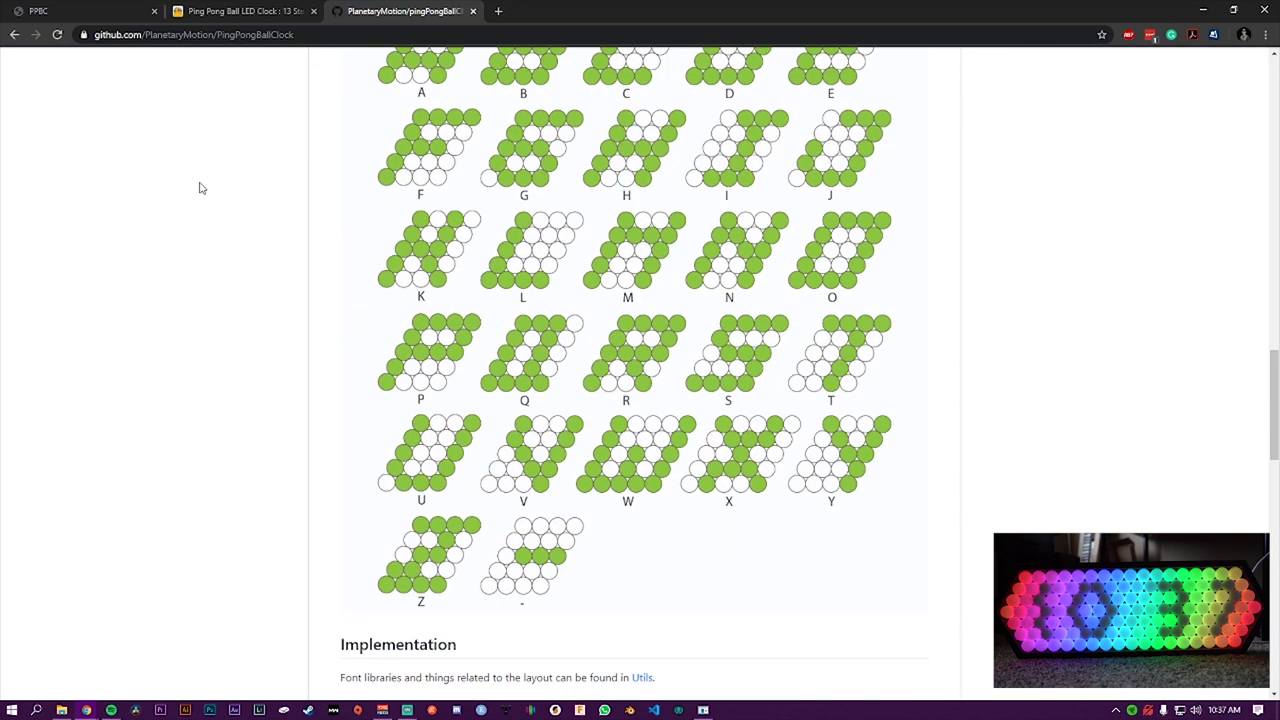
scroll(190, 193, "down", 6)
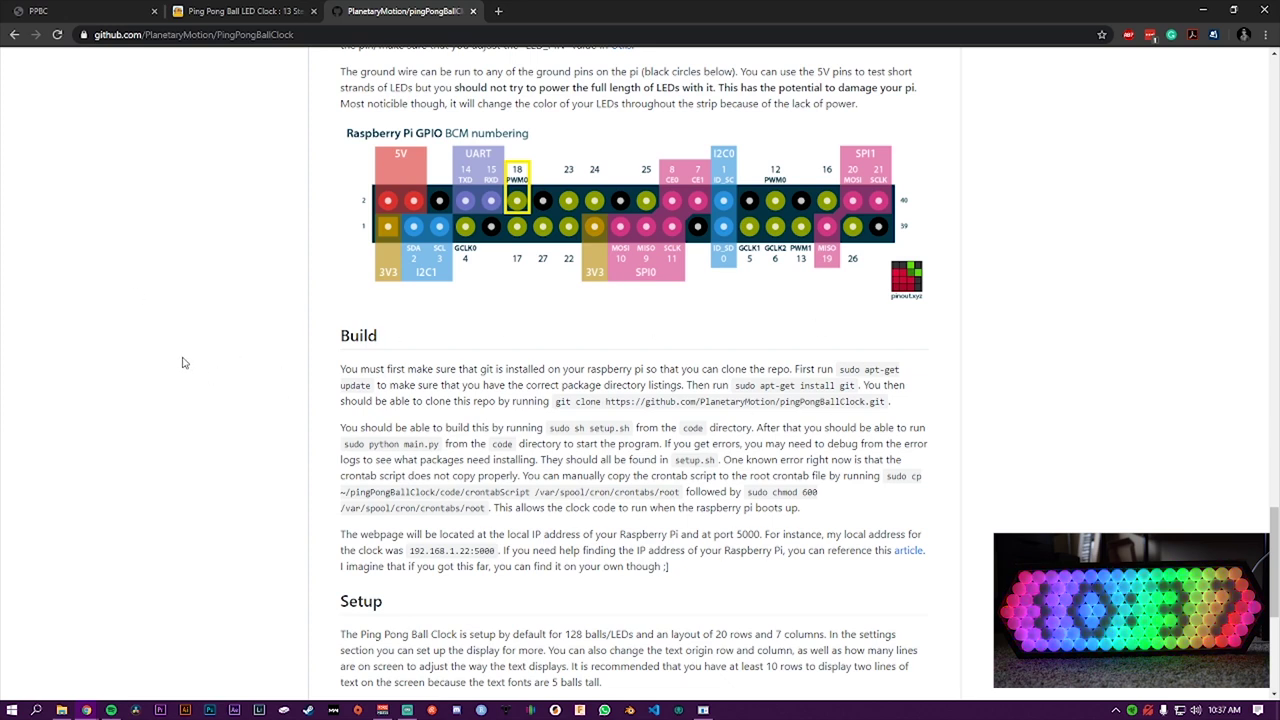
Step: Switch to the clock's local control page and set its custom page background color to blue-violet in the web page configuration
key("ctrl+1")
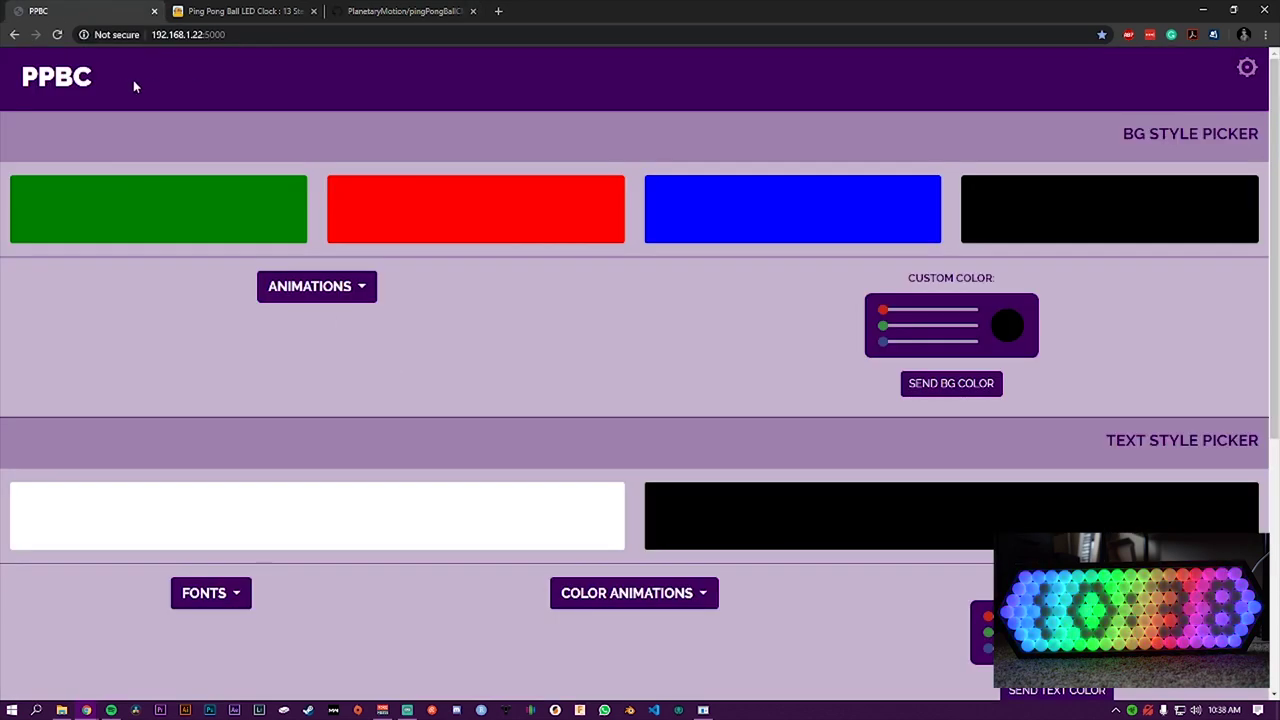
left_click(1250, 70)
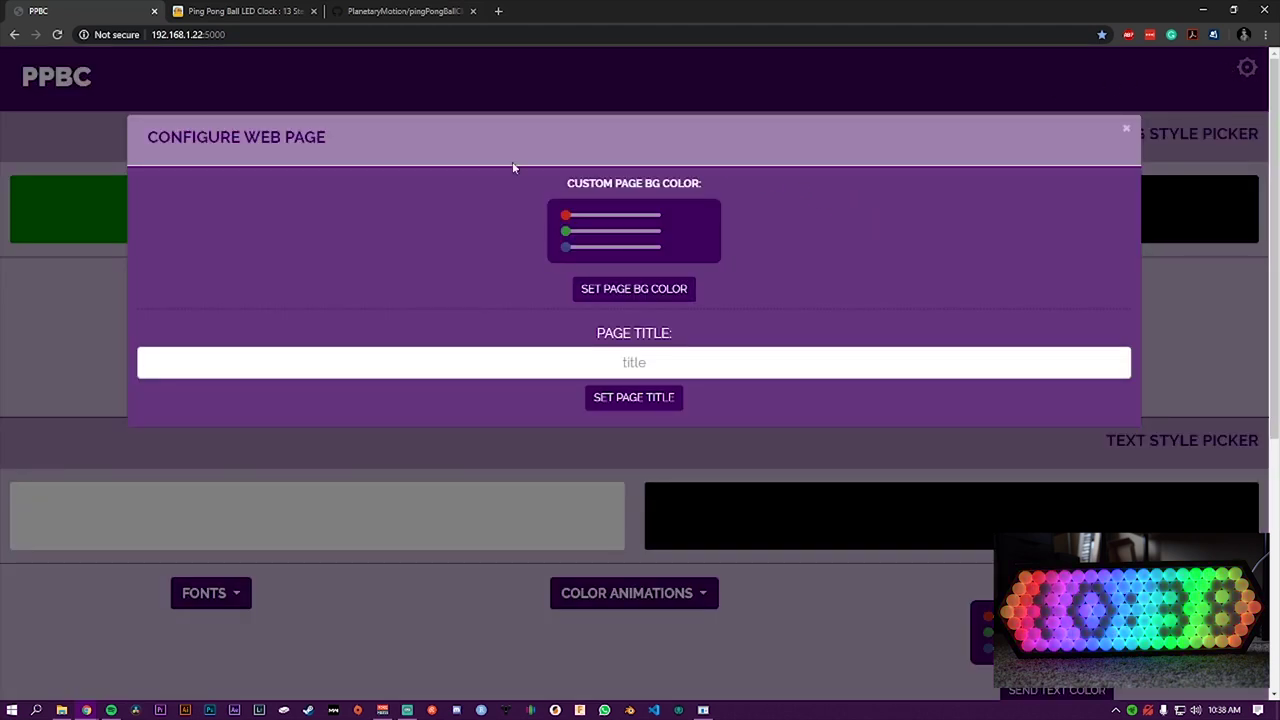
left_click_drag(566, 215, 640, 249)
left_click(678, 292)
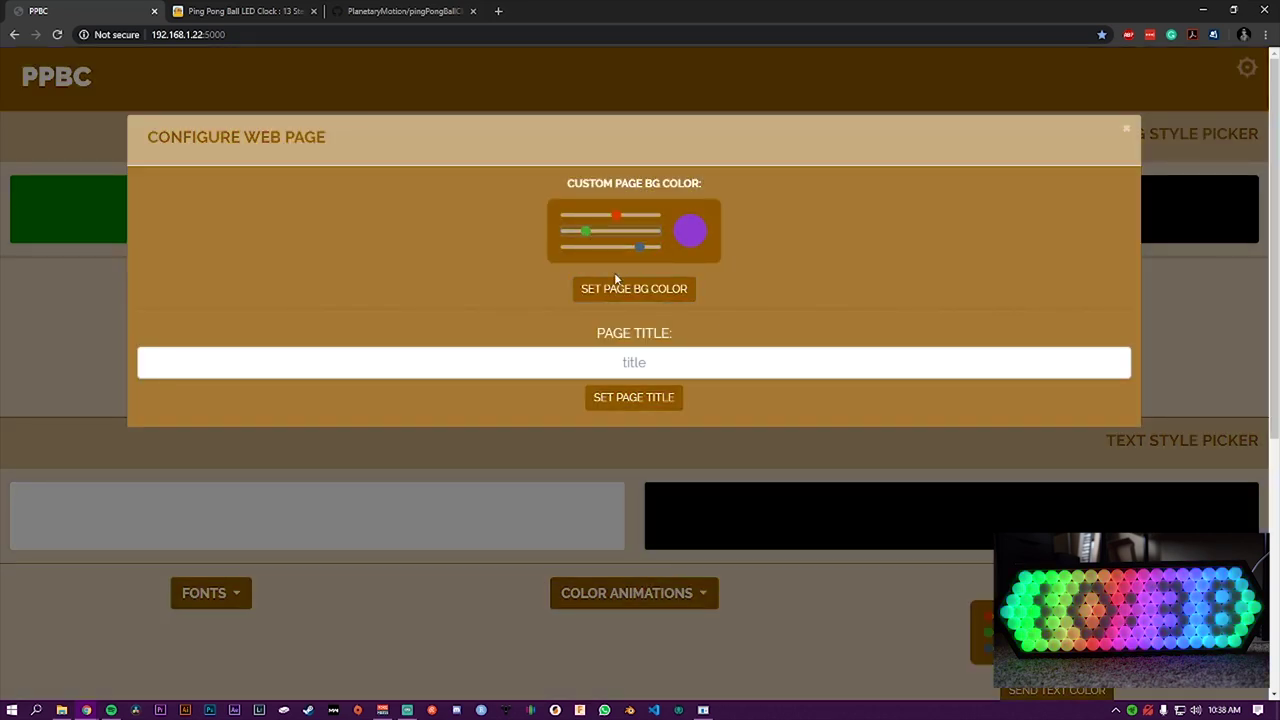
left_click(617, 284)
left_click_drag(617, 215, 594, 216)
left_click(634, 289)
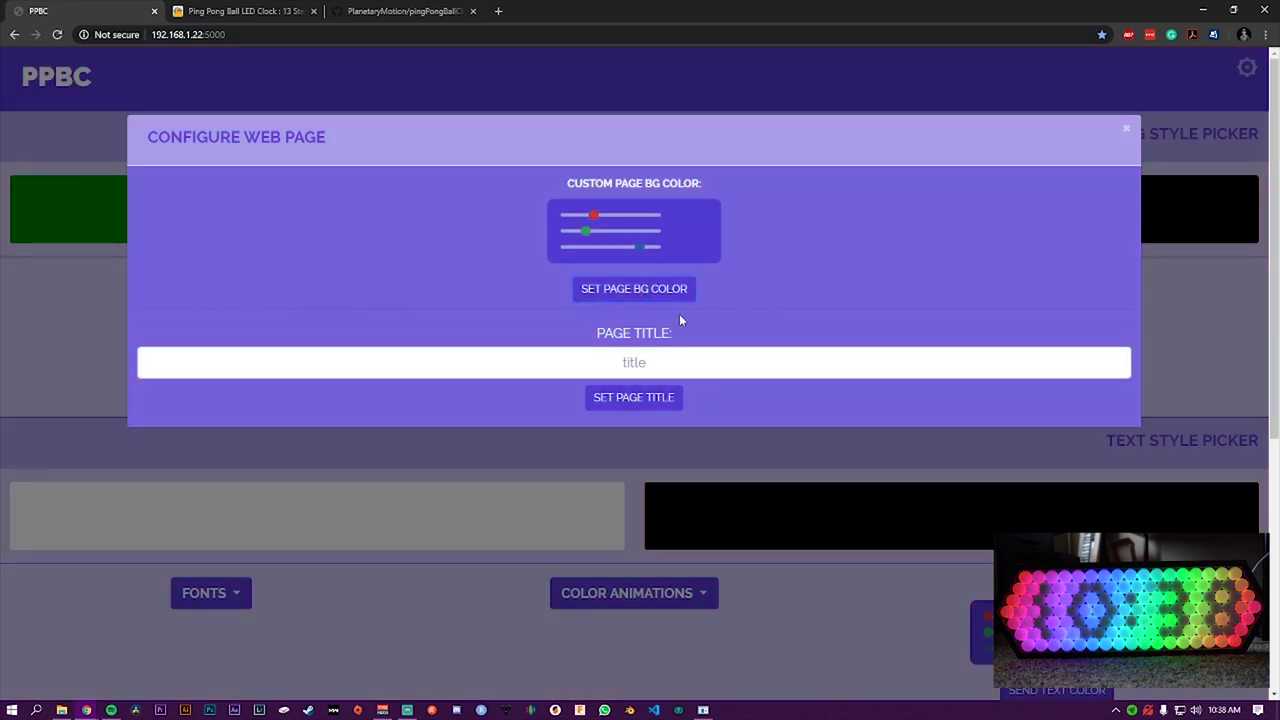
Step: Set the web page title to "YO!", close the configuration and reload the control page
left_click(667, 361)
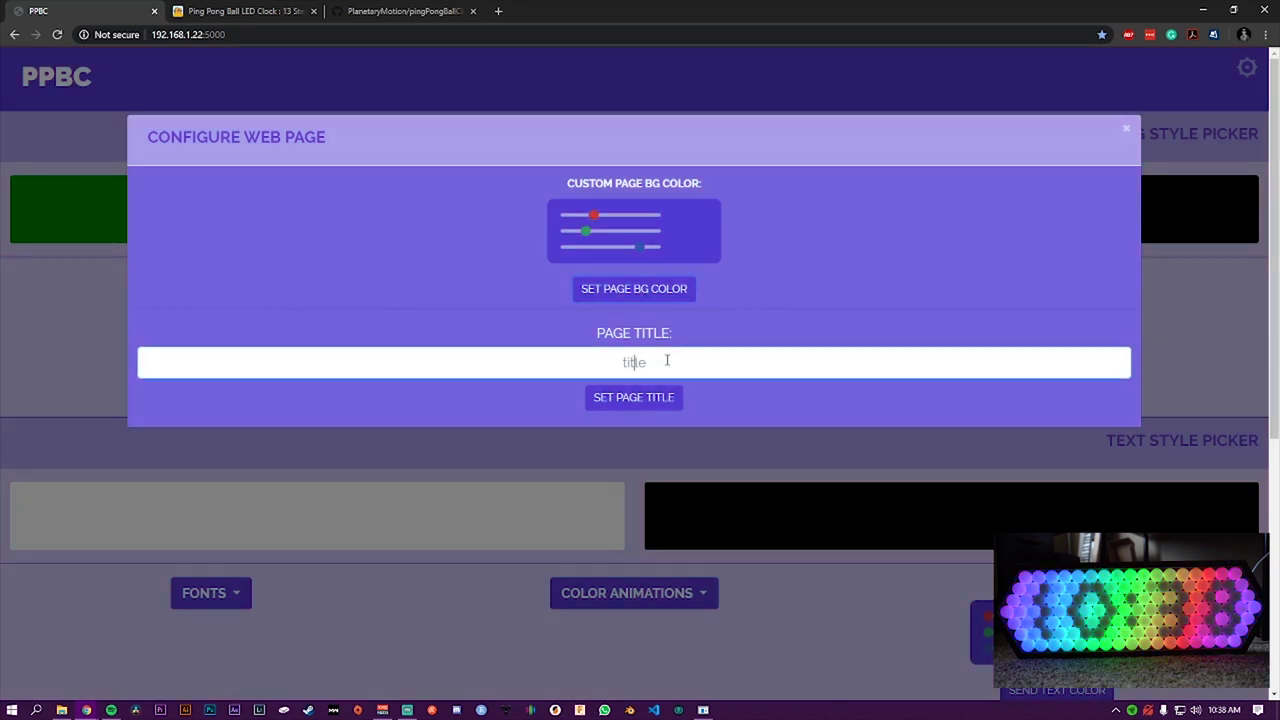
type("YO!")
key("Return")
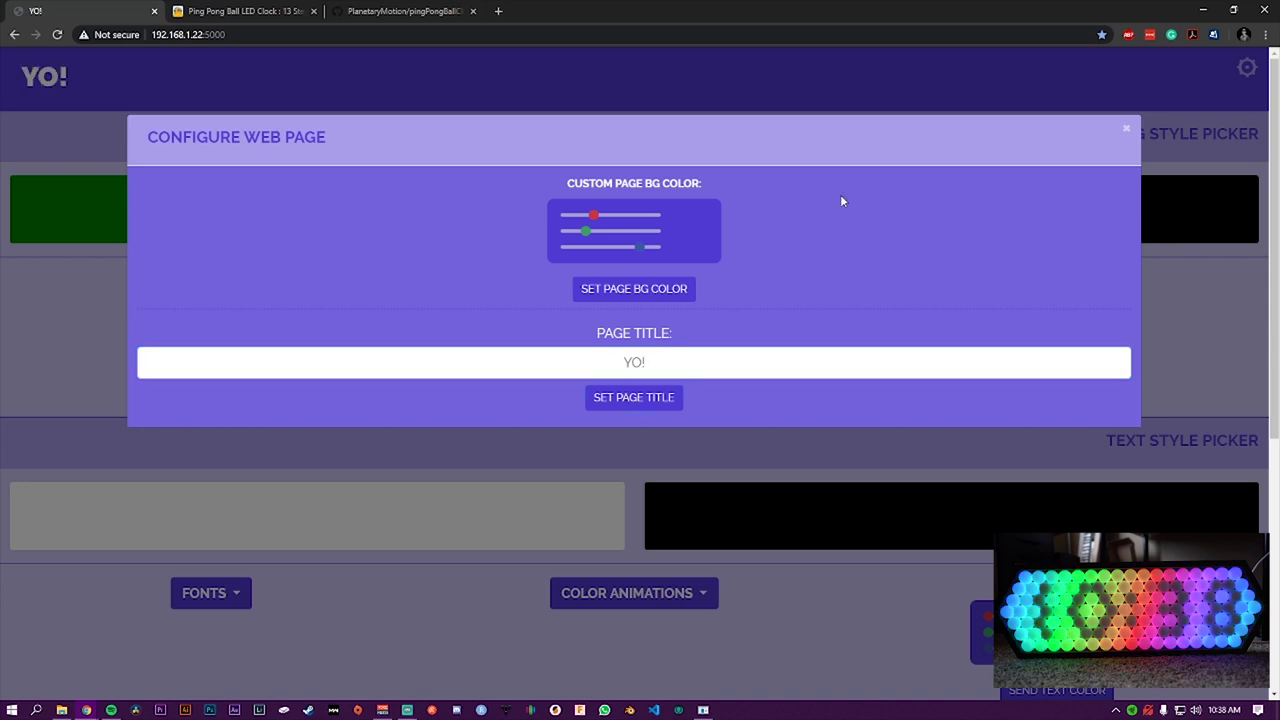
left_click(1126, 128)
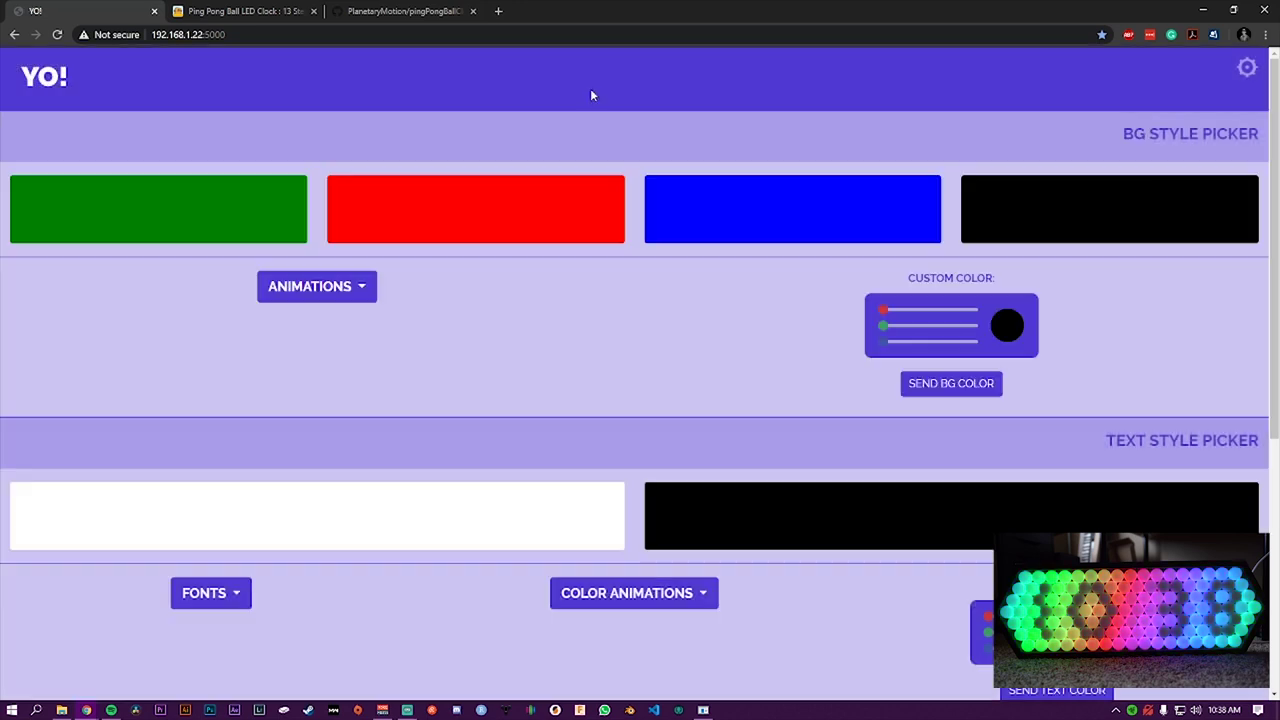
left_click(58, 35)
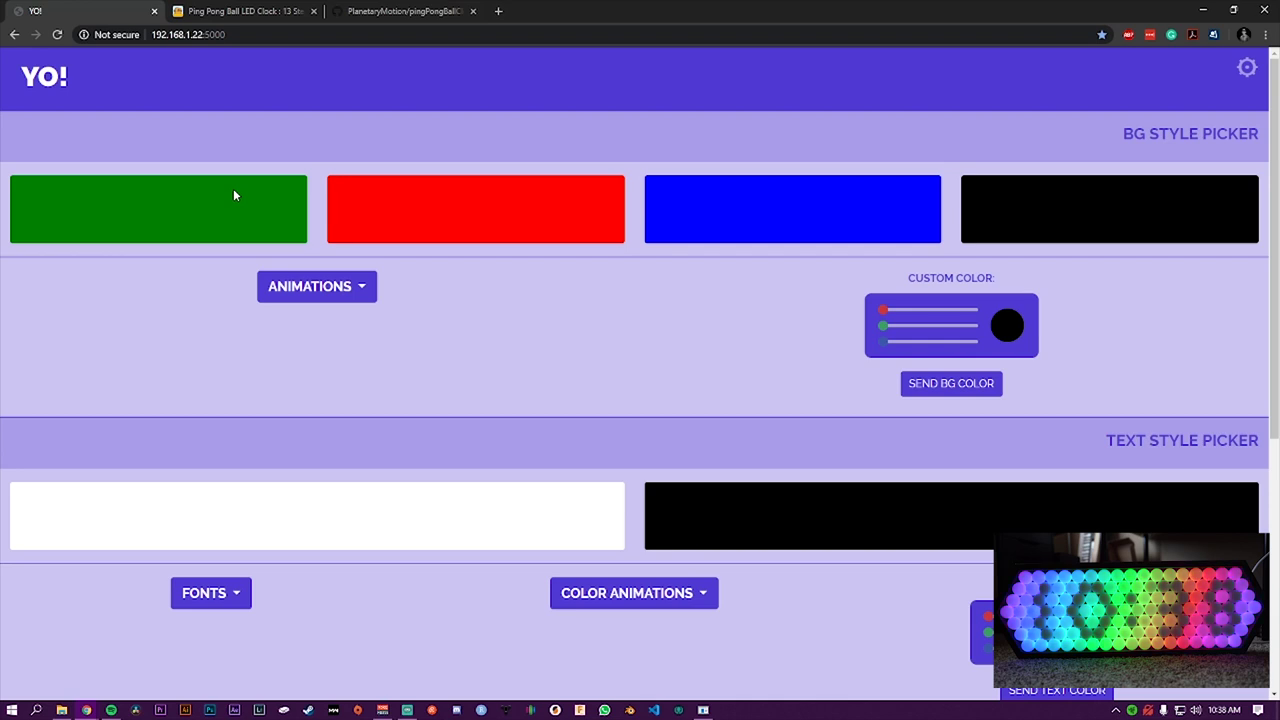
Step: Try the preset clock background colors green, red, blue and black, finishing on blue
left_click(248, 197)
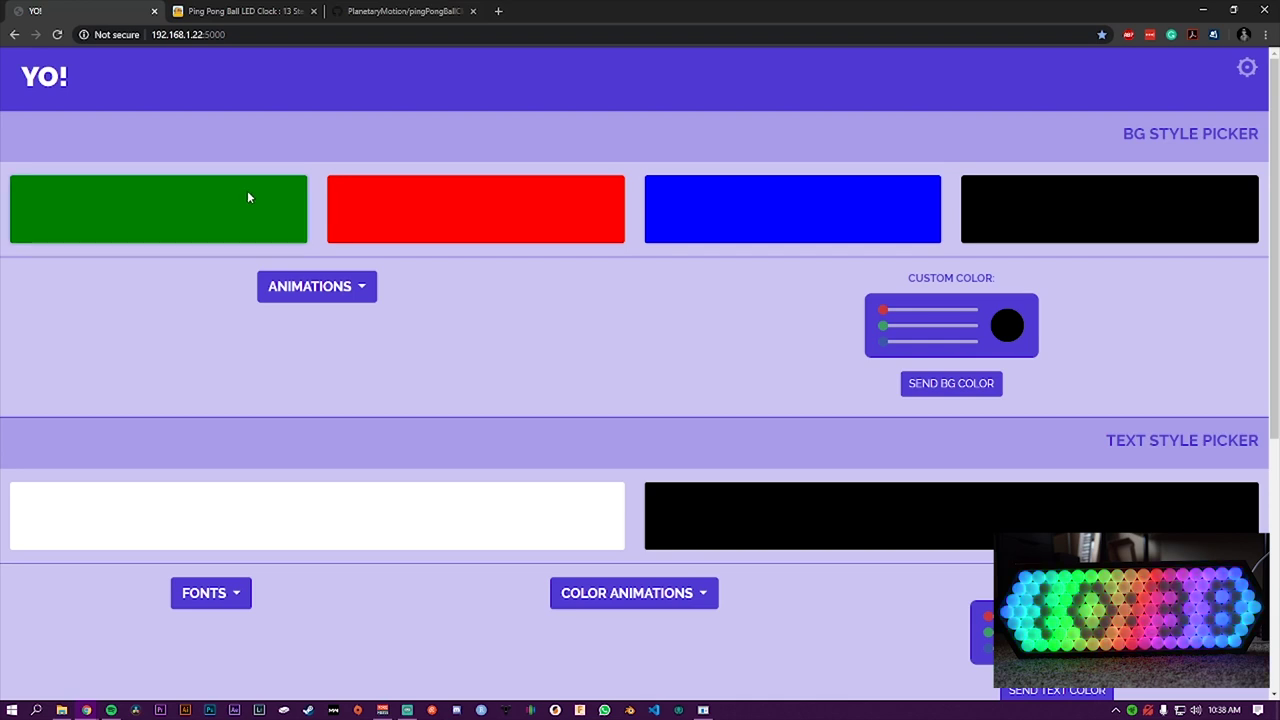
left_click(451, 205)
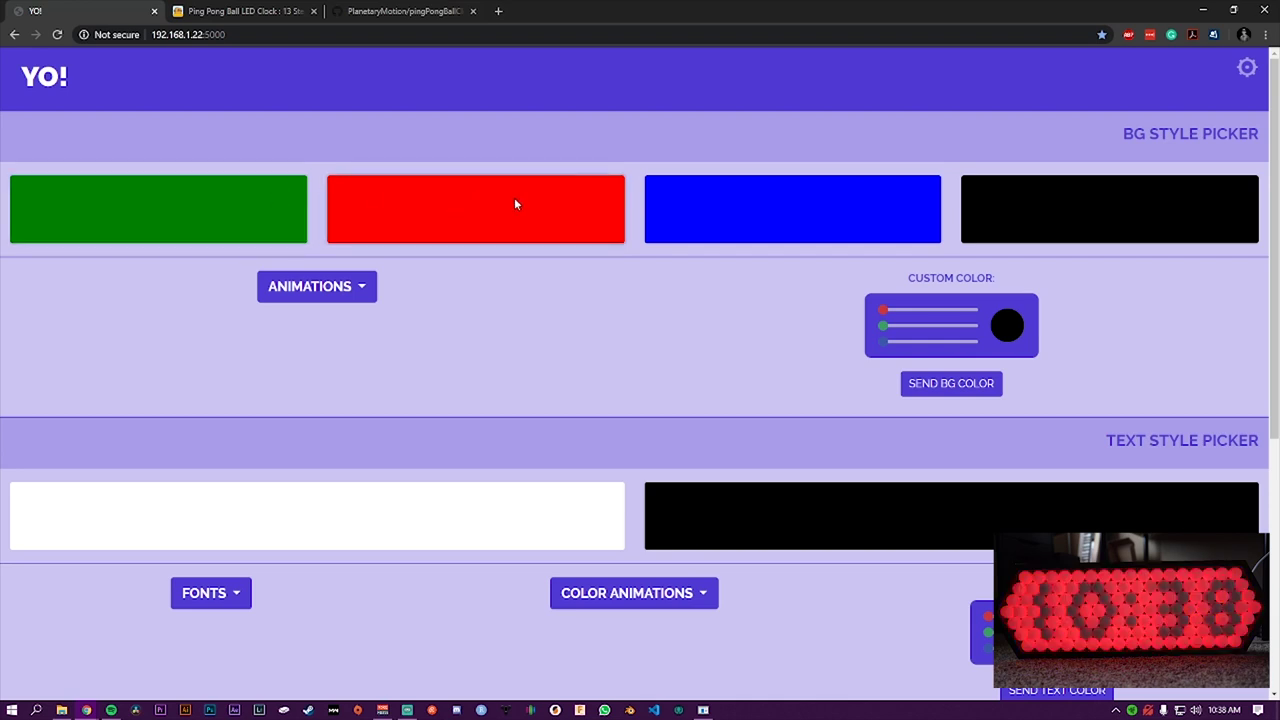
left_click(767, 192)
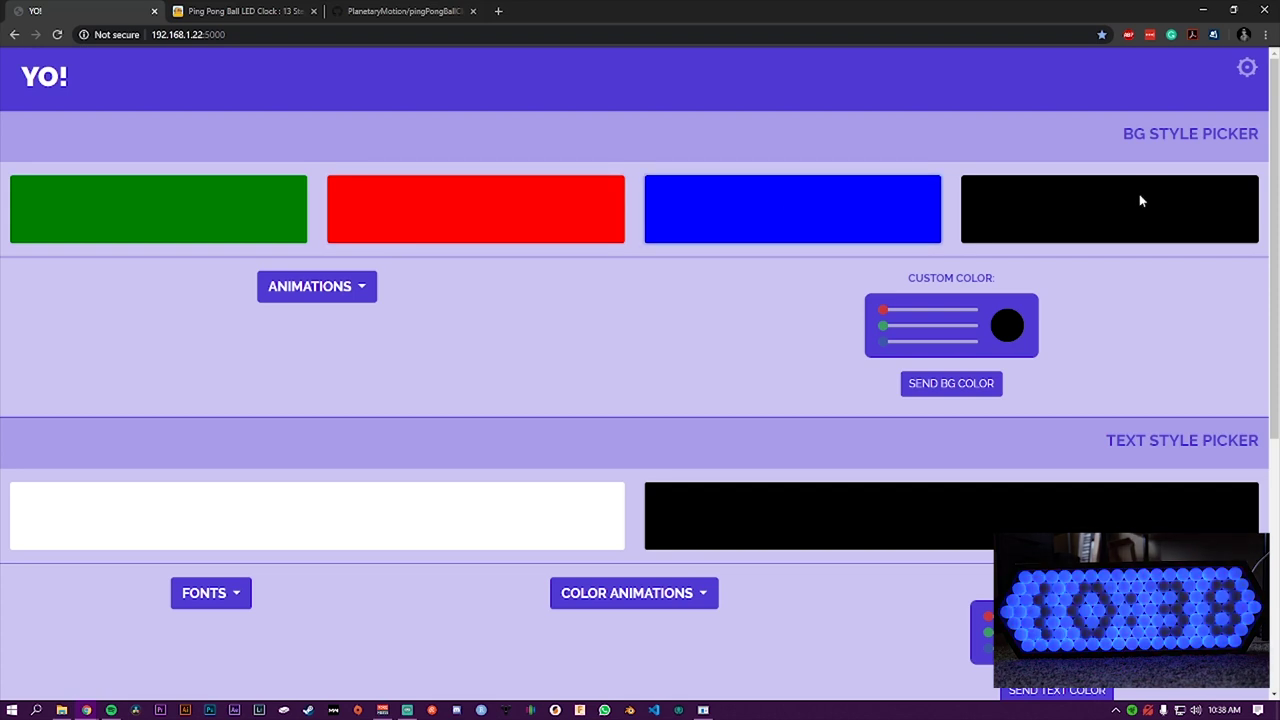
left_click(1138, 198)
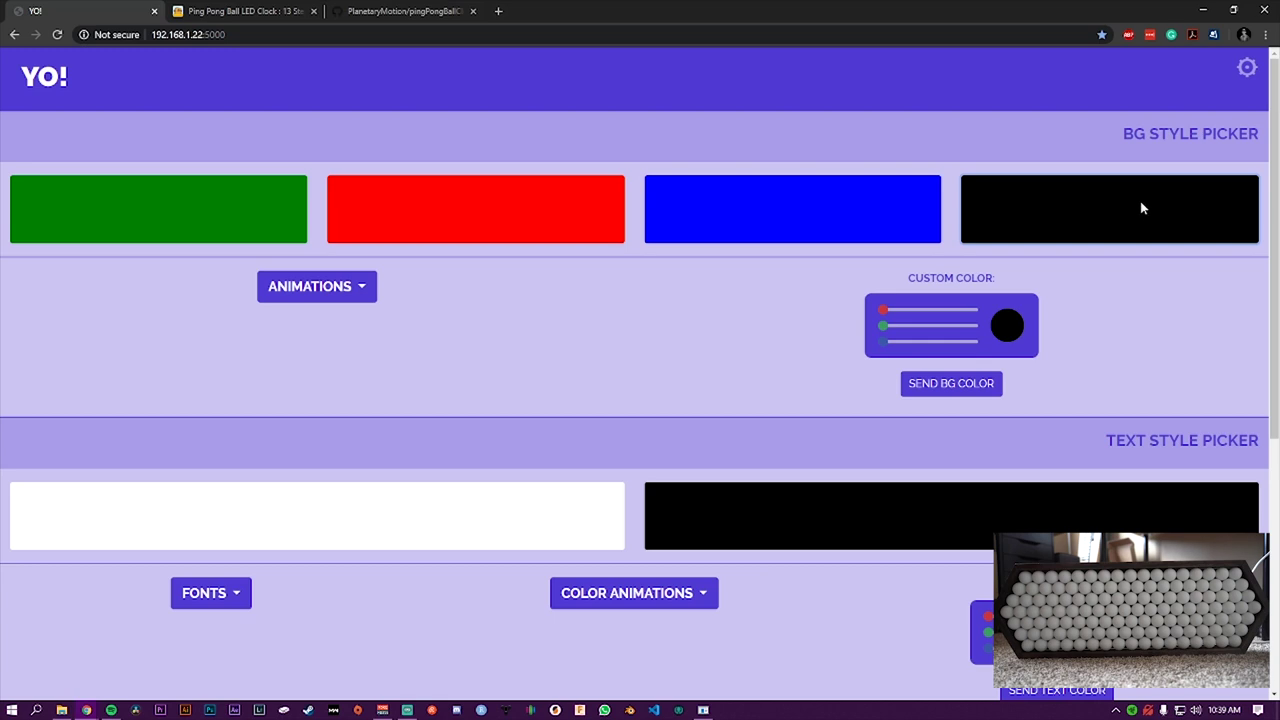
left_click(703, 192)
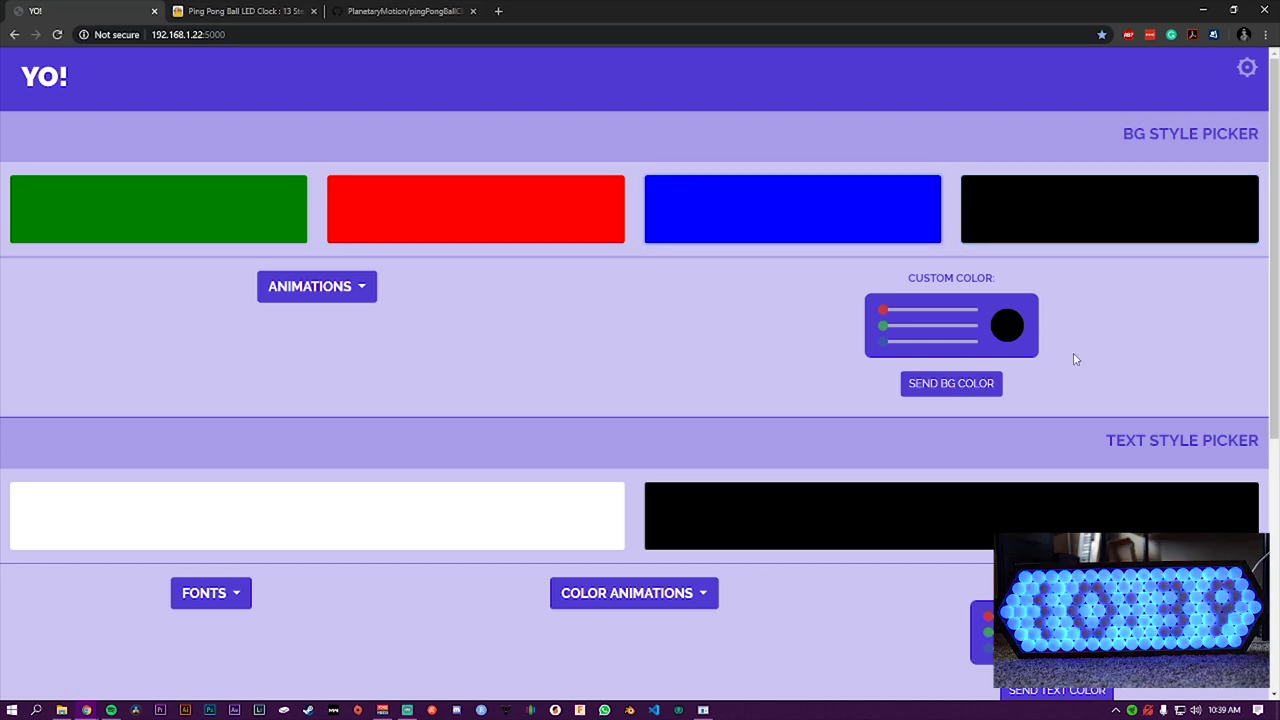
Step: Run the Rainbow, Rainbow Cycle, Breathing and Twinkle background animations on the clock one after another
left_click(367, 284)
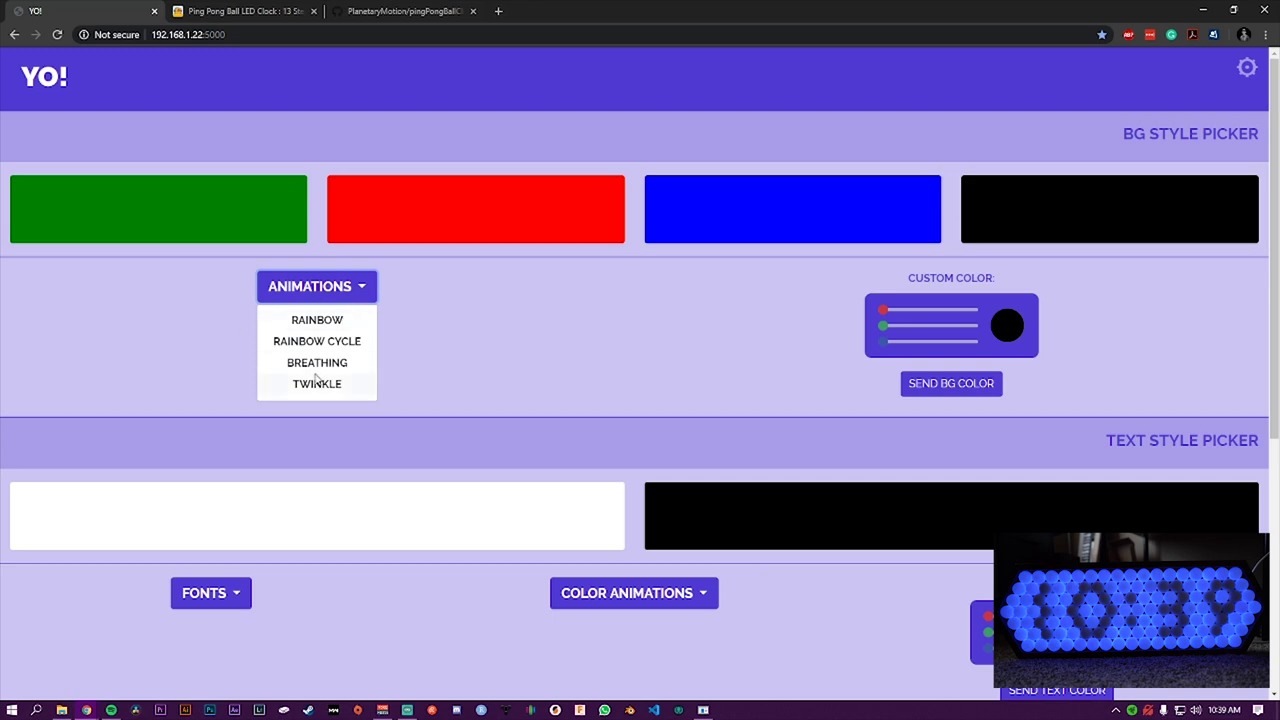
left_click(333, 321)
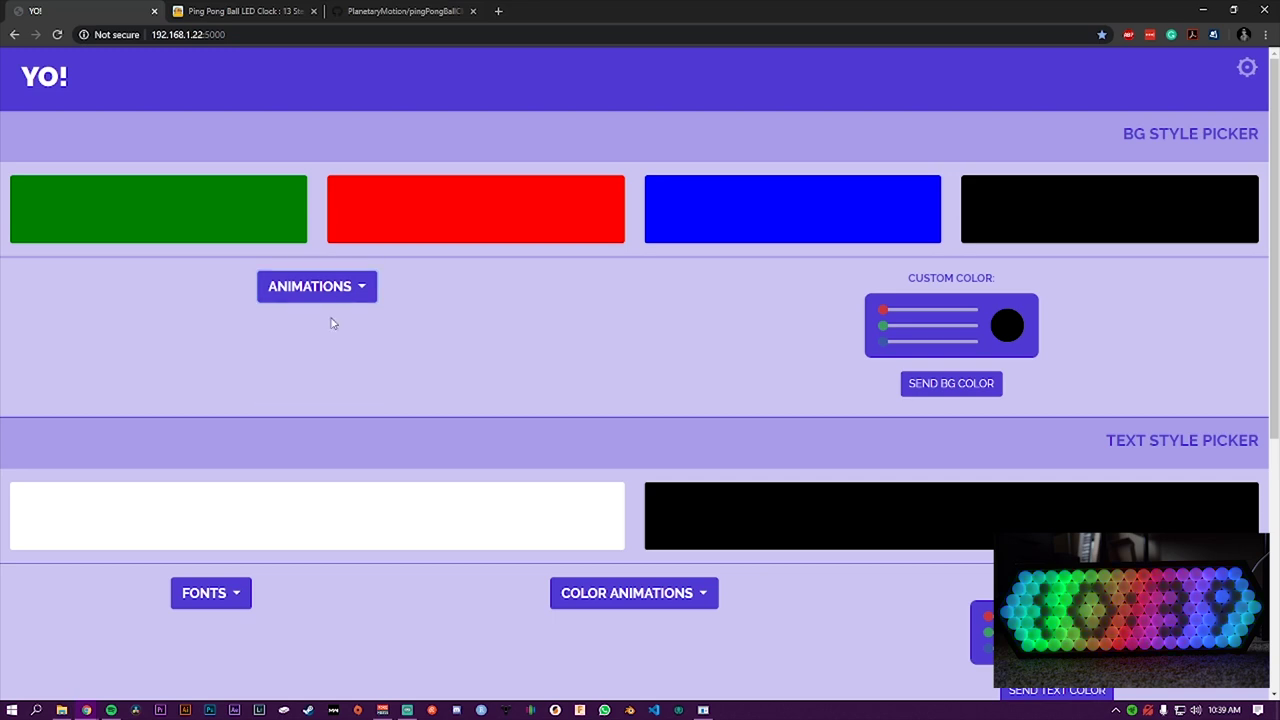
left_click(357, 288)
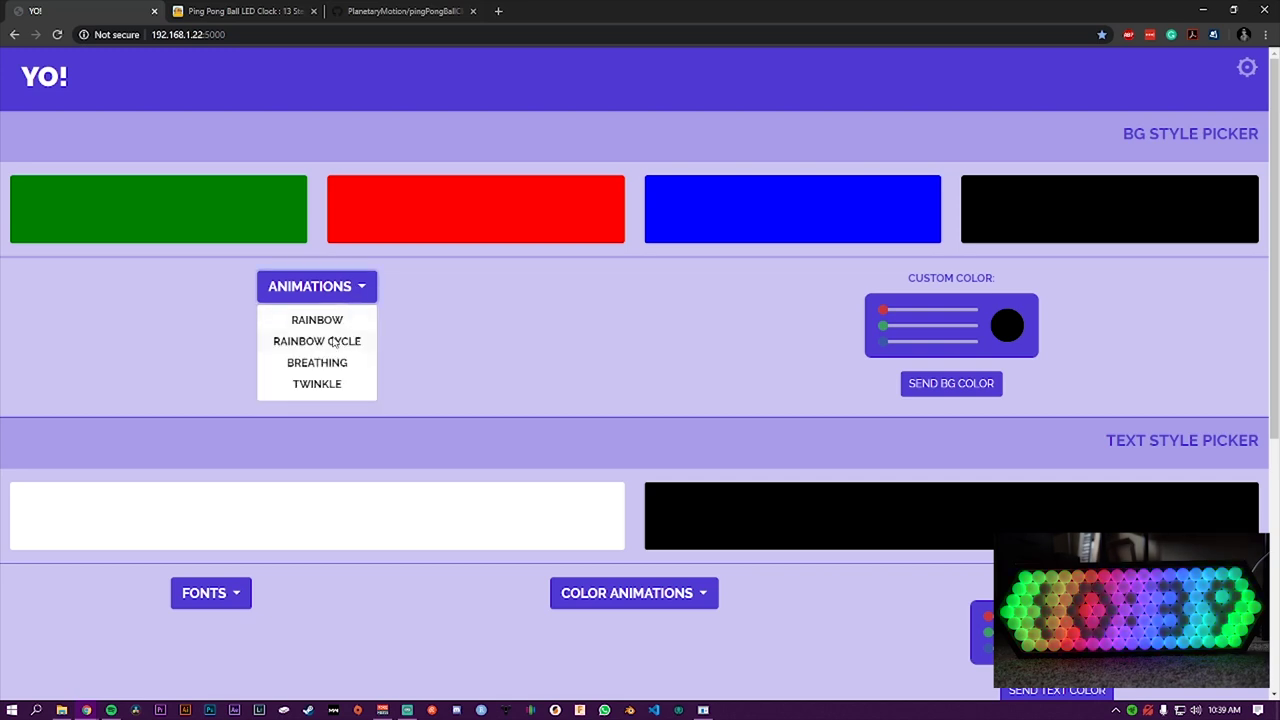
left_click(333, 351)
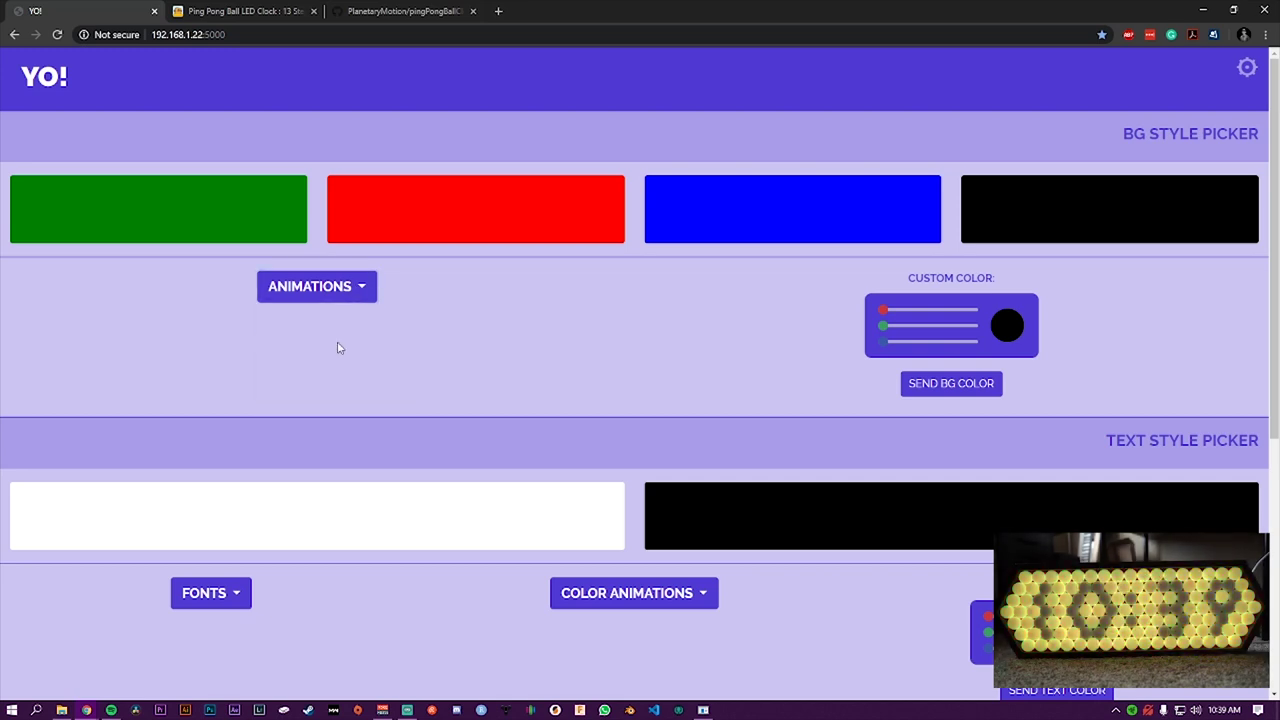
left_click(324, 292)
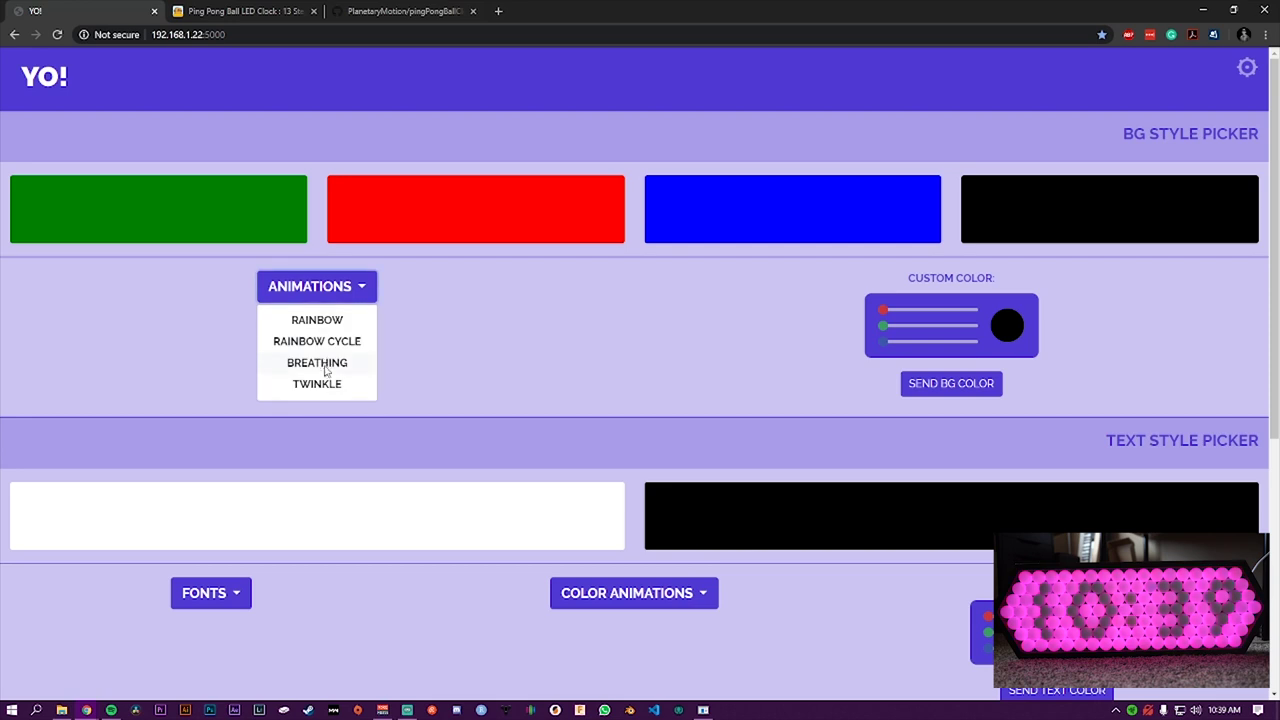
left_click(327, 364)
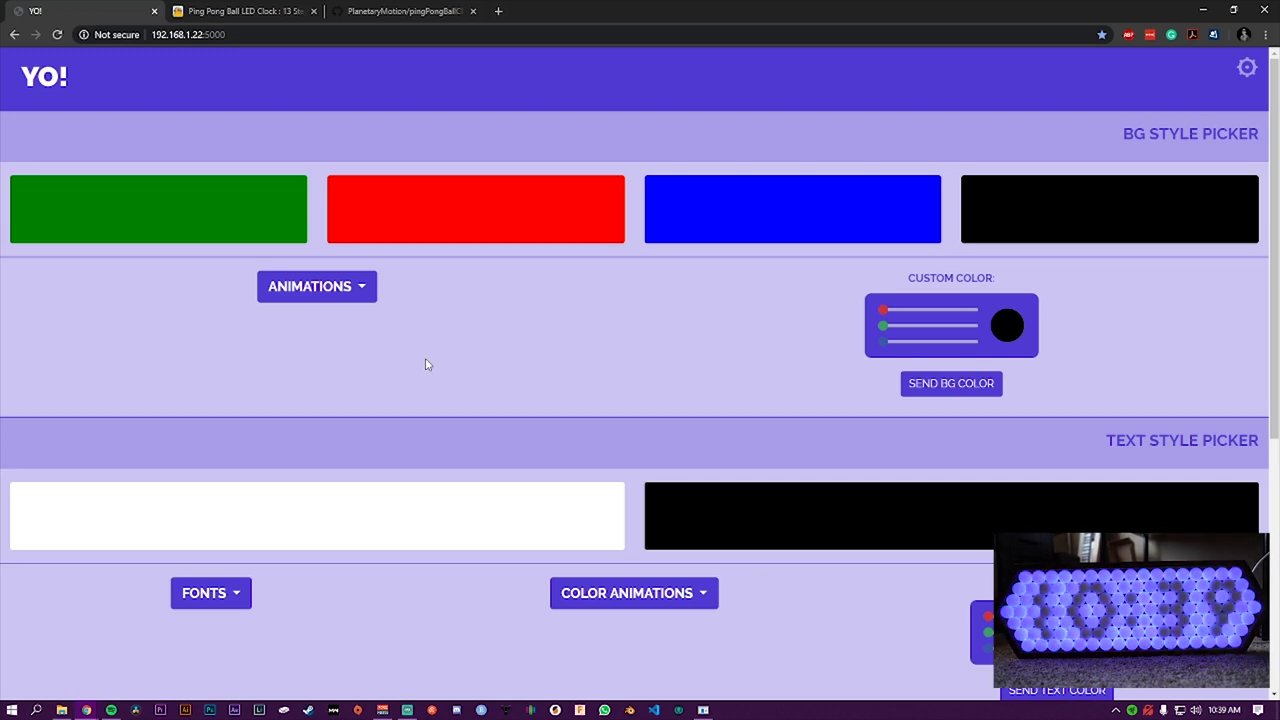
left_click(366, 288)
left_click(333, 384)
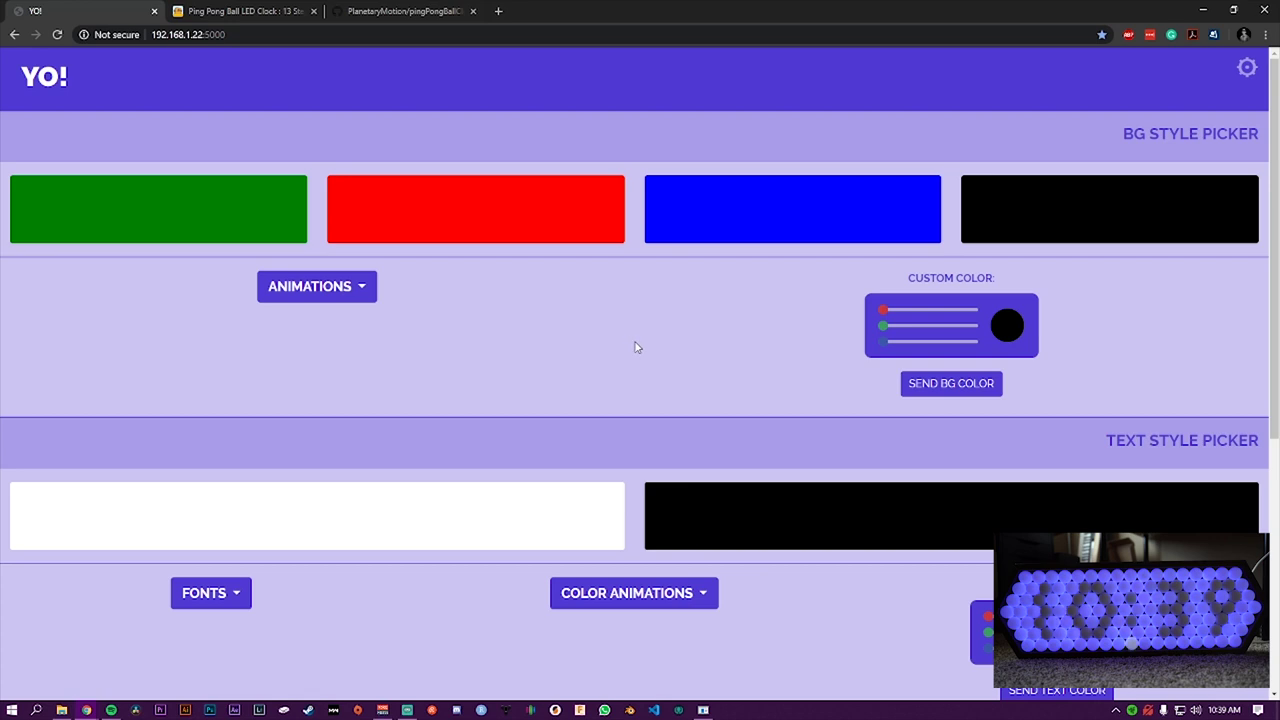
Step: Mix and send a custom lime green background color to the clock, followed by a muted purple one
left_click_drag(883, 310, 969, 327)
left_click(925, 310)
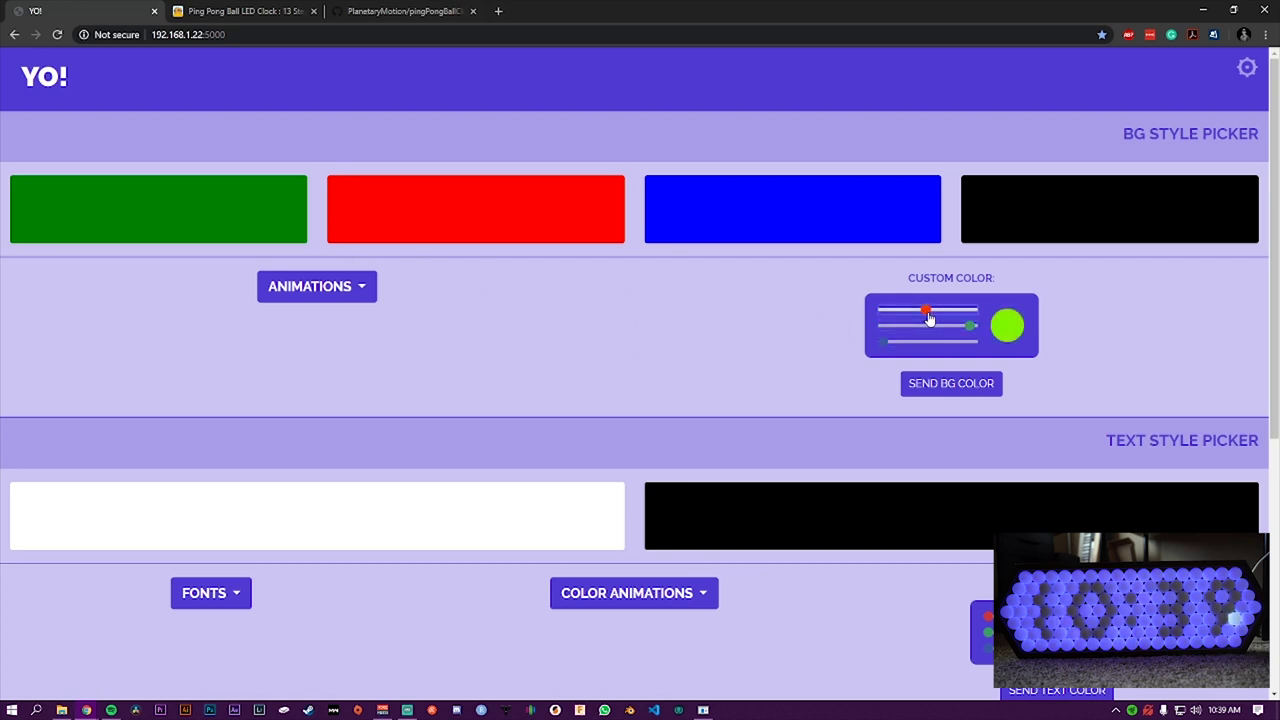
left_click(951, 385)
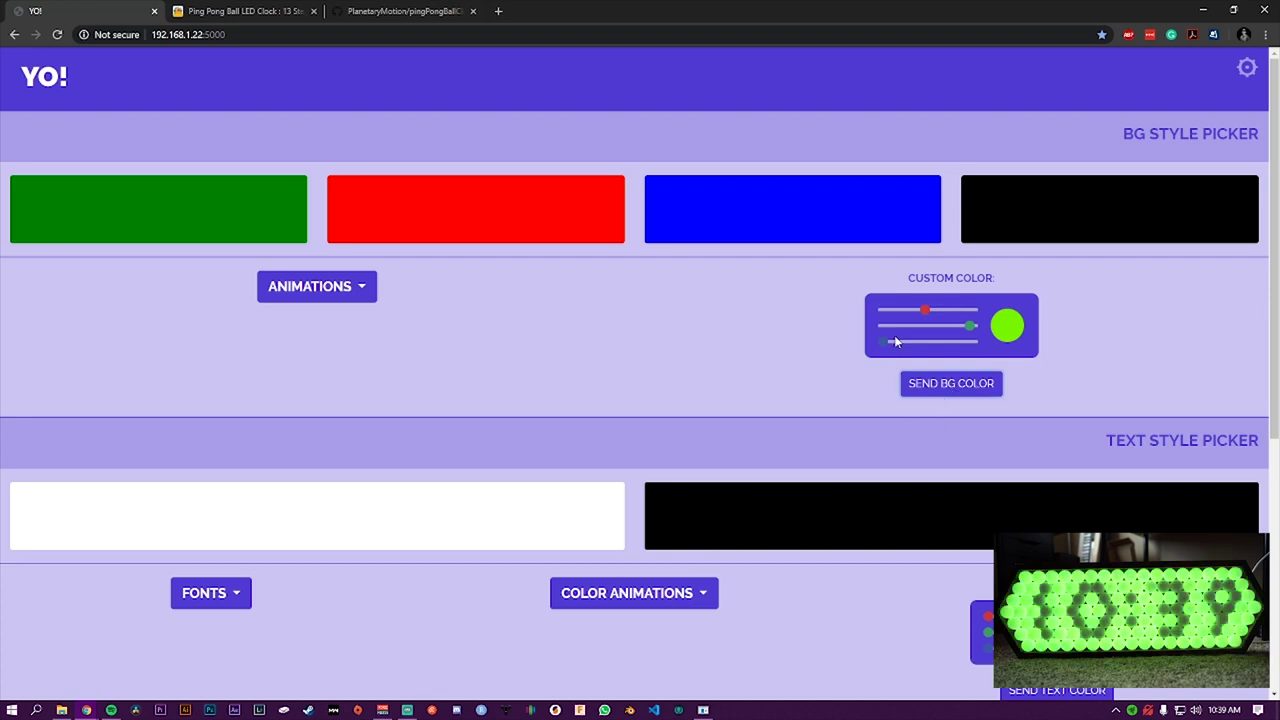
left_click_drag(884, 341, 915, 327)
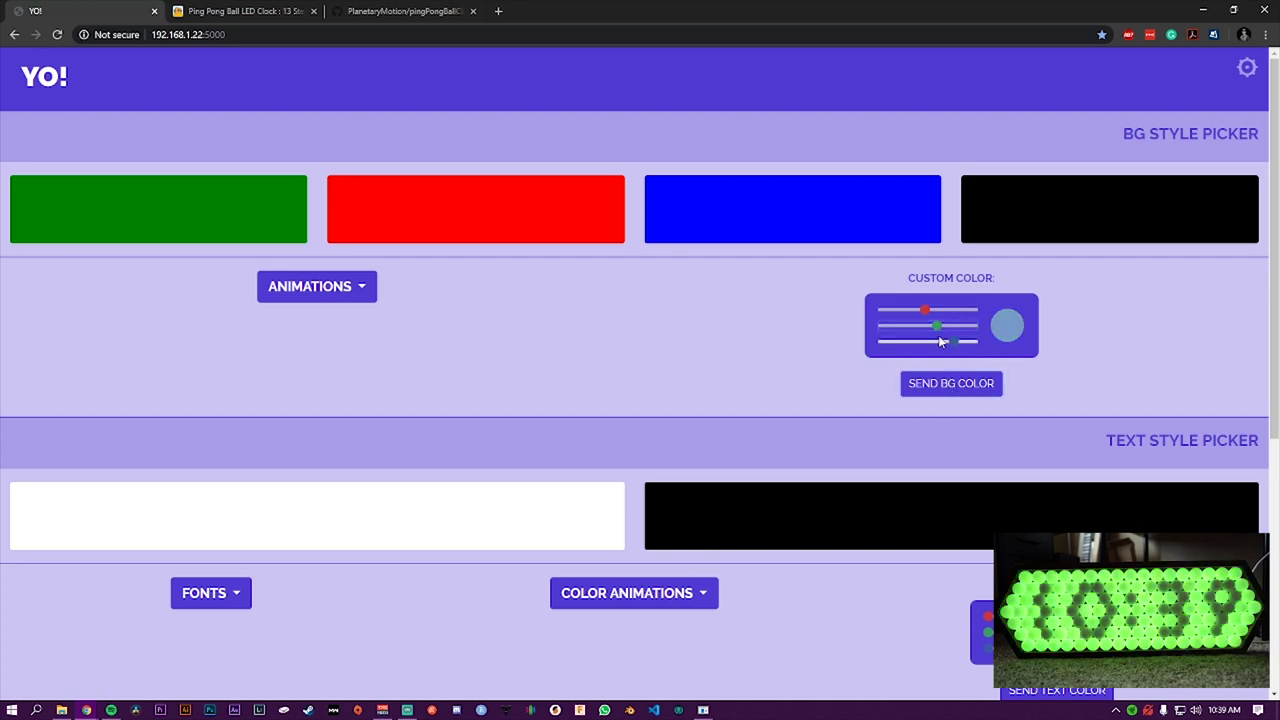
right_click(910, 330)
left_click(829, 362)
left_click(925, 387)
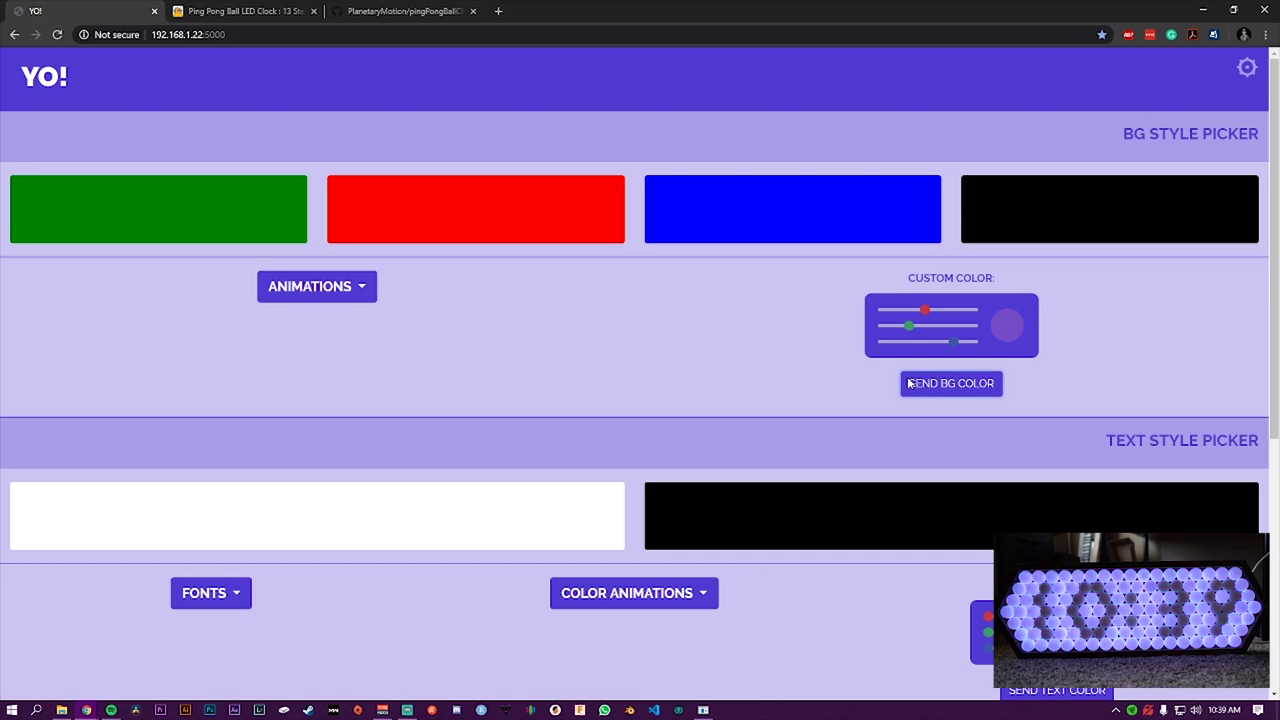
Step: Set the clock's background to preset black and its text to preset white
left_click(1030, 203)
scroll(474, 373, "down", 3)
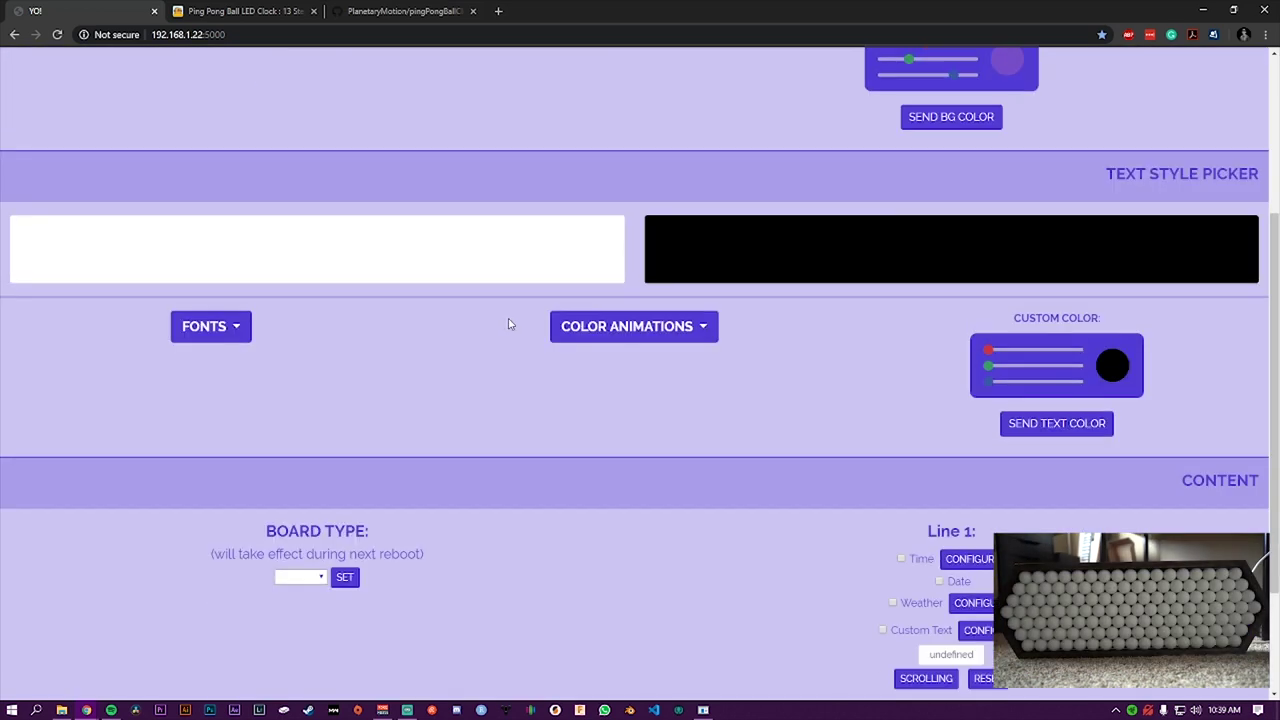
left_click(455, 259)
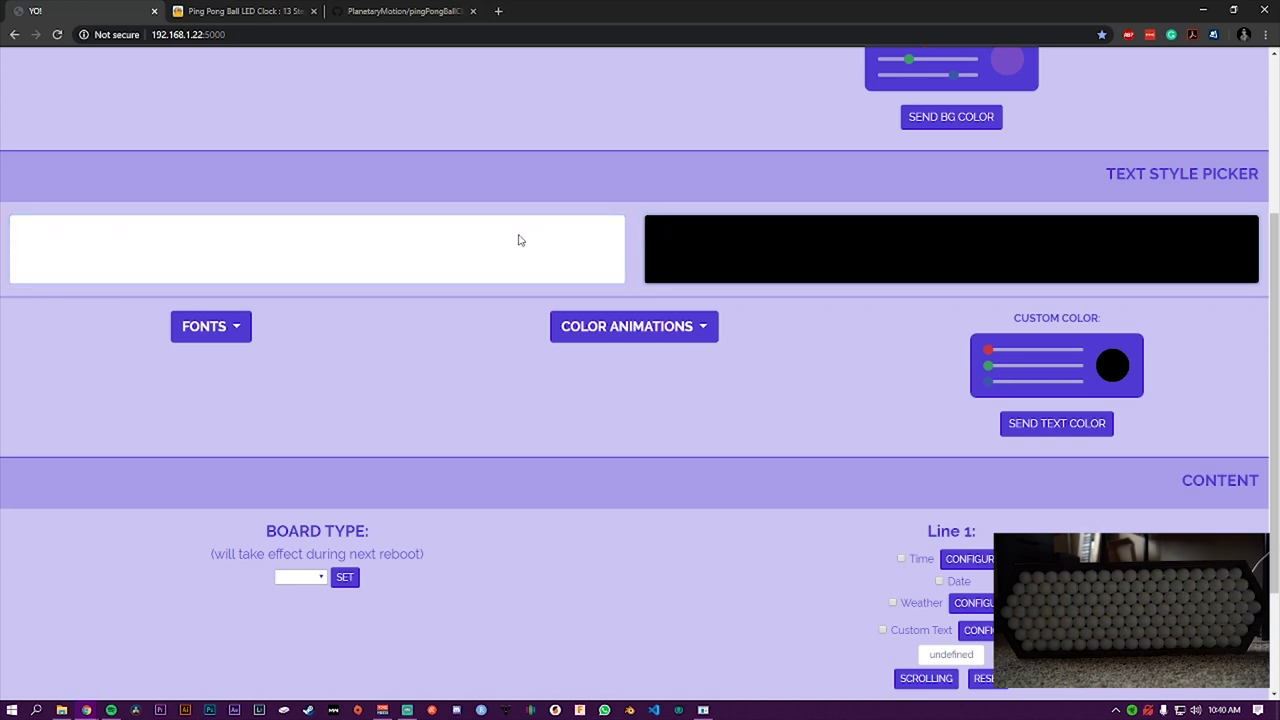
Step: Send a custom red text color to the clock and return the custom text color mixer to black
left_click_drag(990, 355, 1072, 350)
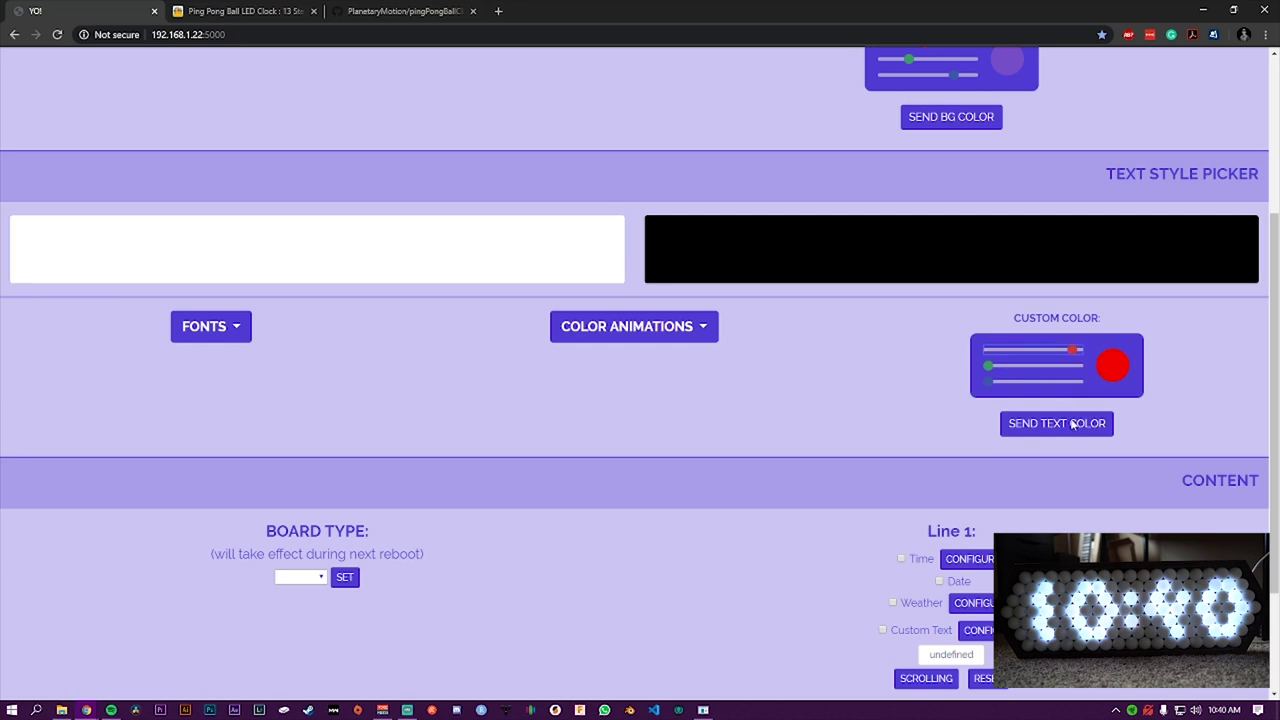
left_click(1070, 423)
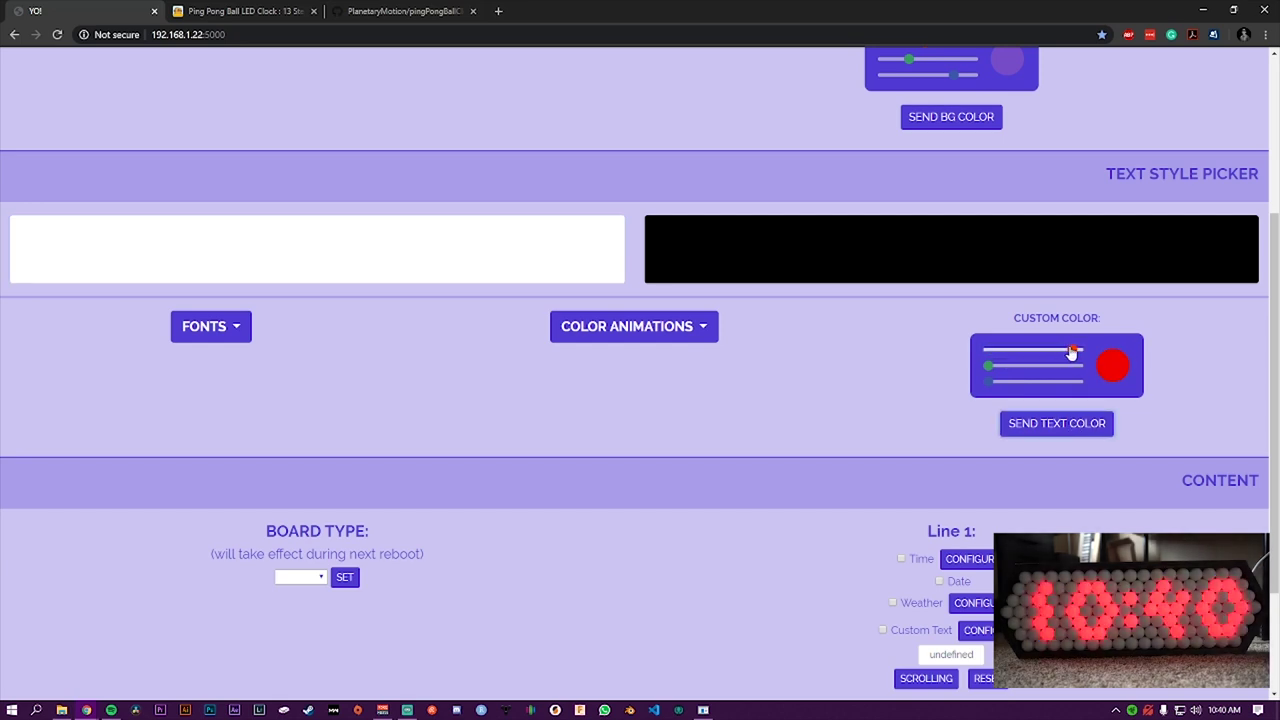
left_click_drag(1074, 352, 988, 350)
Step: Apply the Rainbow color animation to the clock's text, followed by Rainbow Cycle
left_click(660, 334)
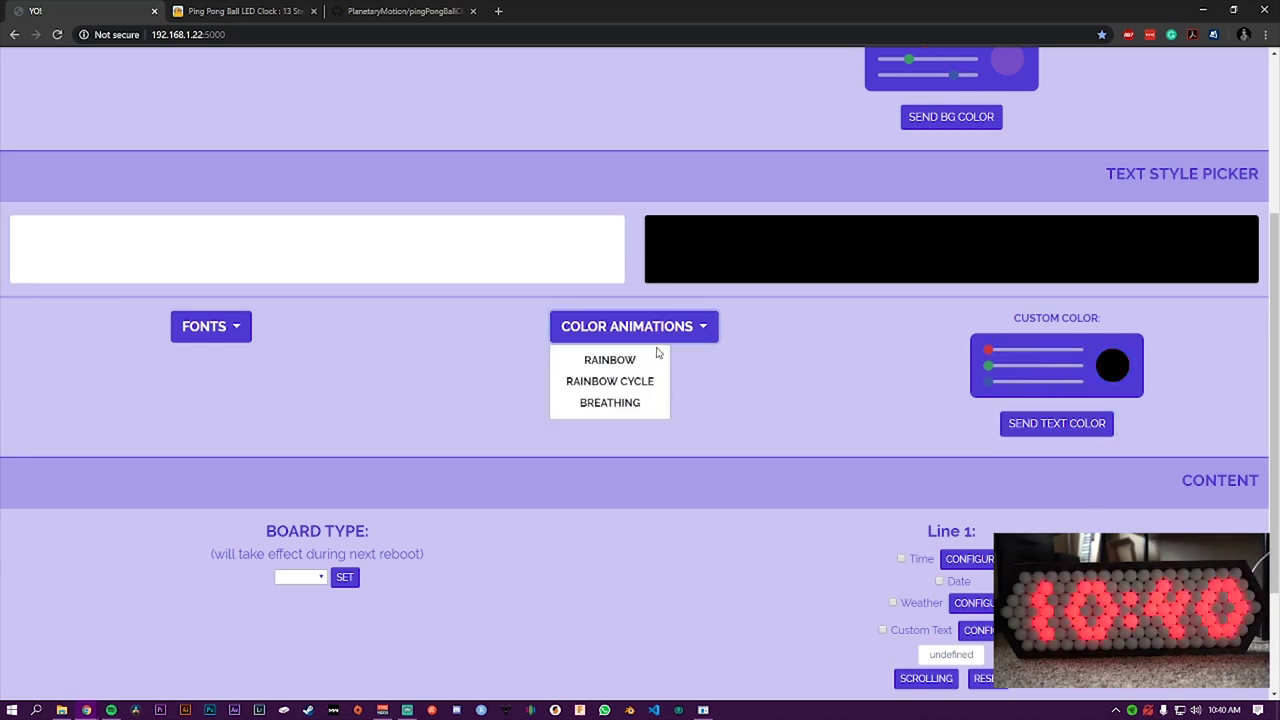
left_click(642, 362)
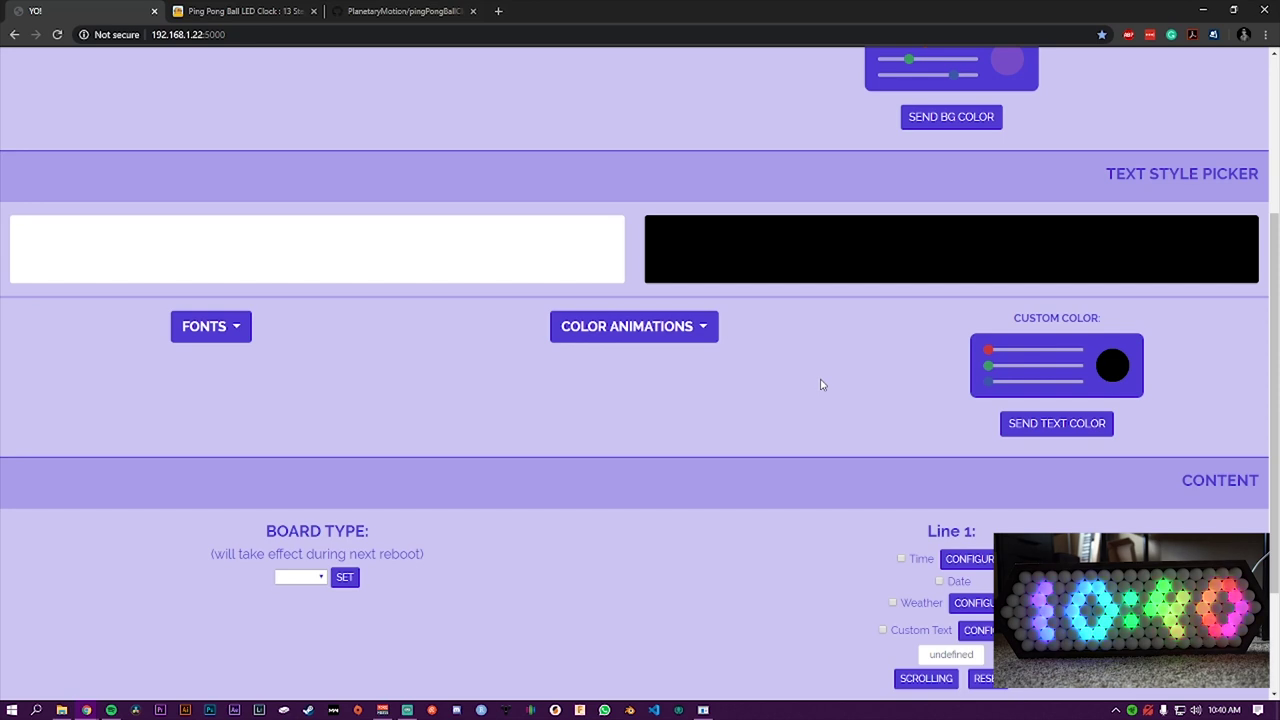
left_click(692, 327)
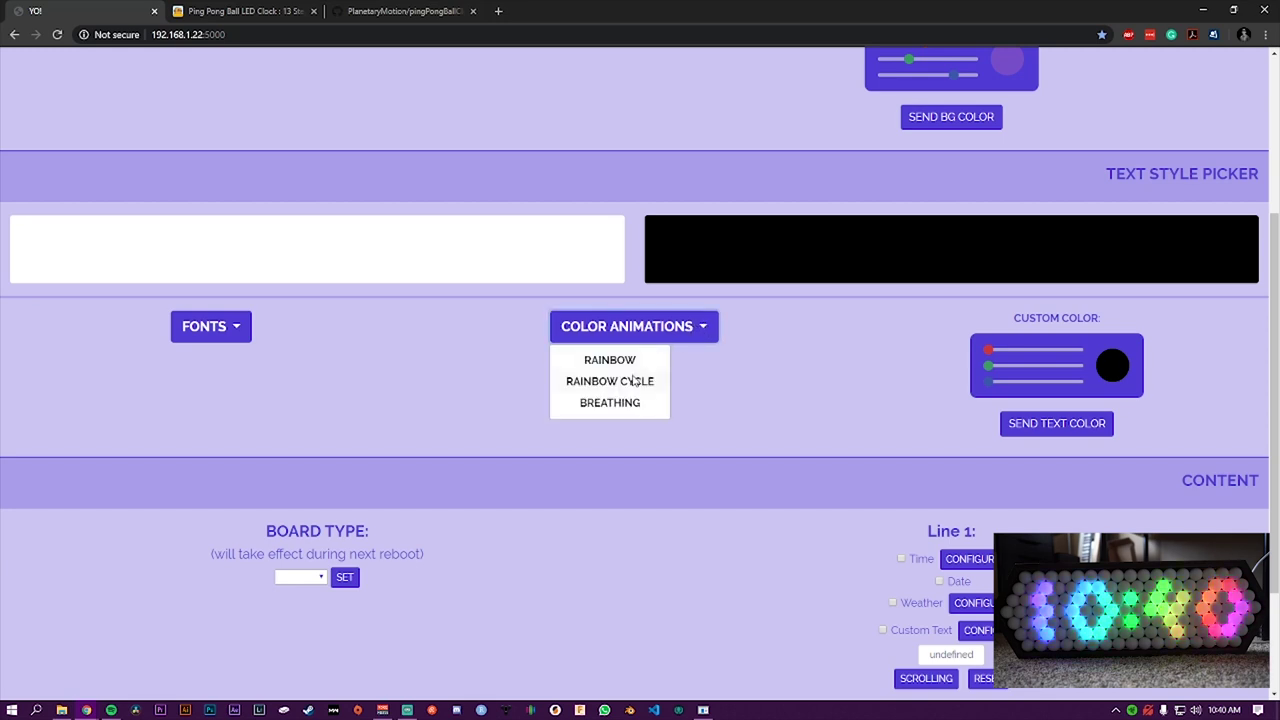
left_click(634, 380)
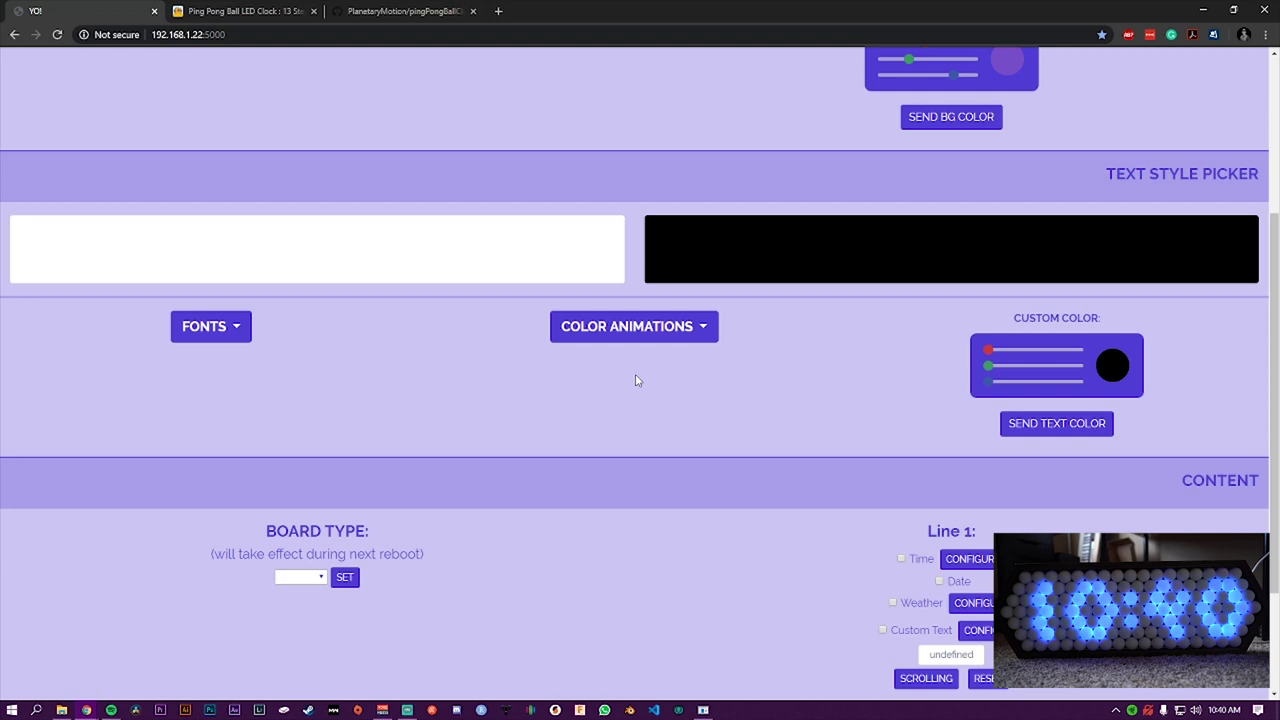
Step: Apply the Breathing color animation to the clock's text, followed by Rainbow
left_click(640, 336)
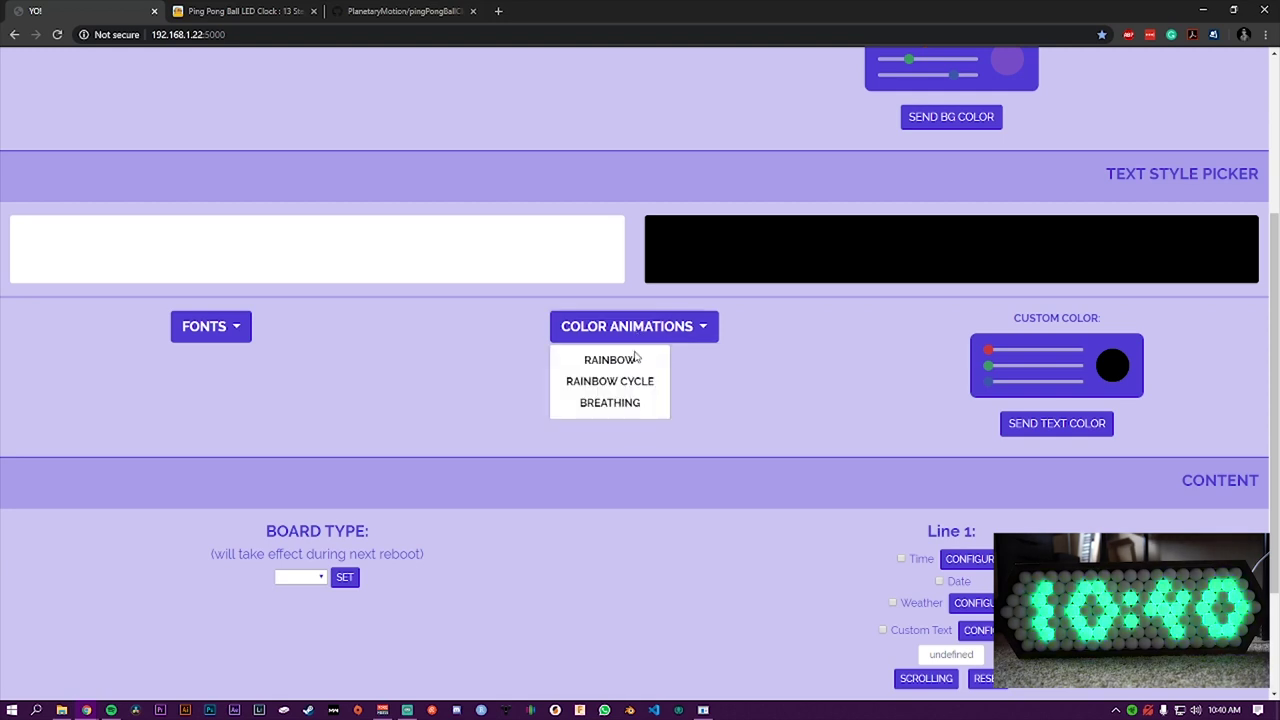
left_click(610, 403)
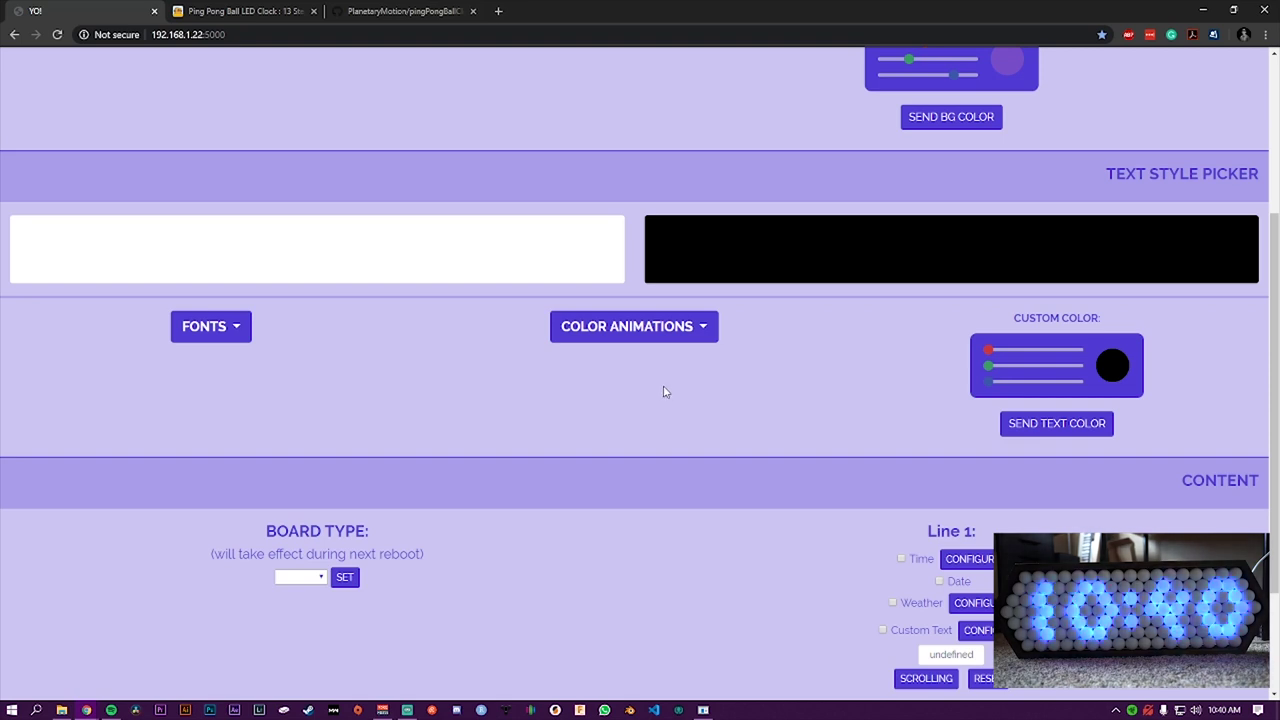
left_click(669, 340)
left_click(618, 362)
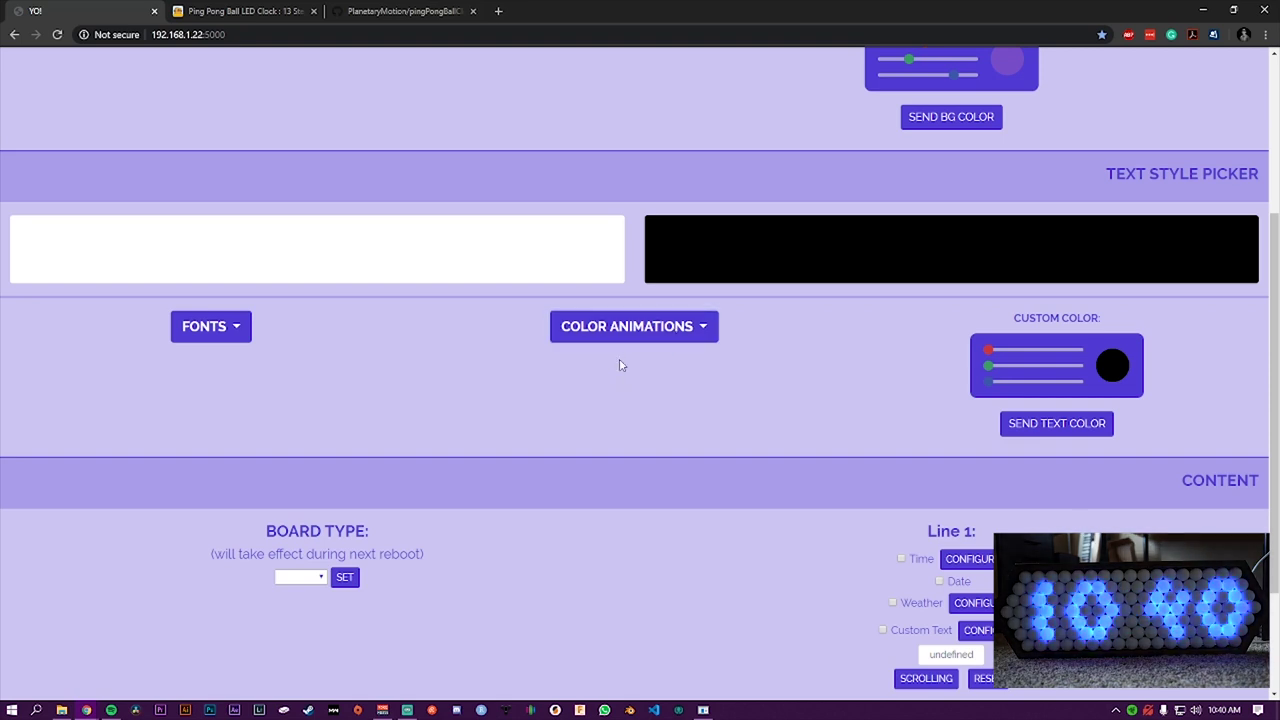
Step: Try the Slanted font on the clock's text, and return it to the Digits font
left_click(237, 334)
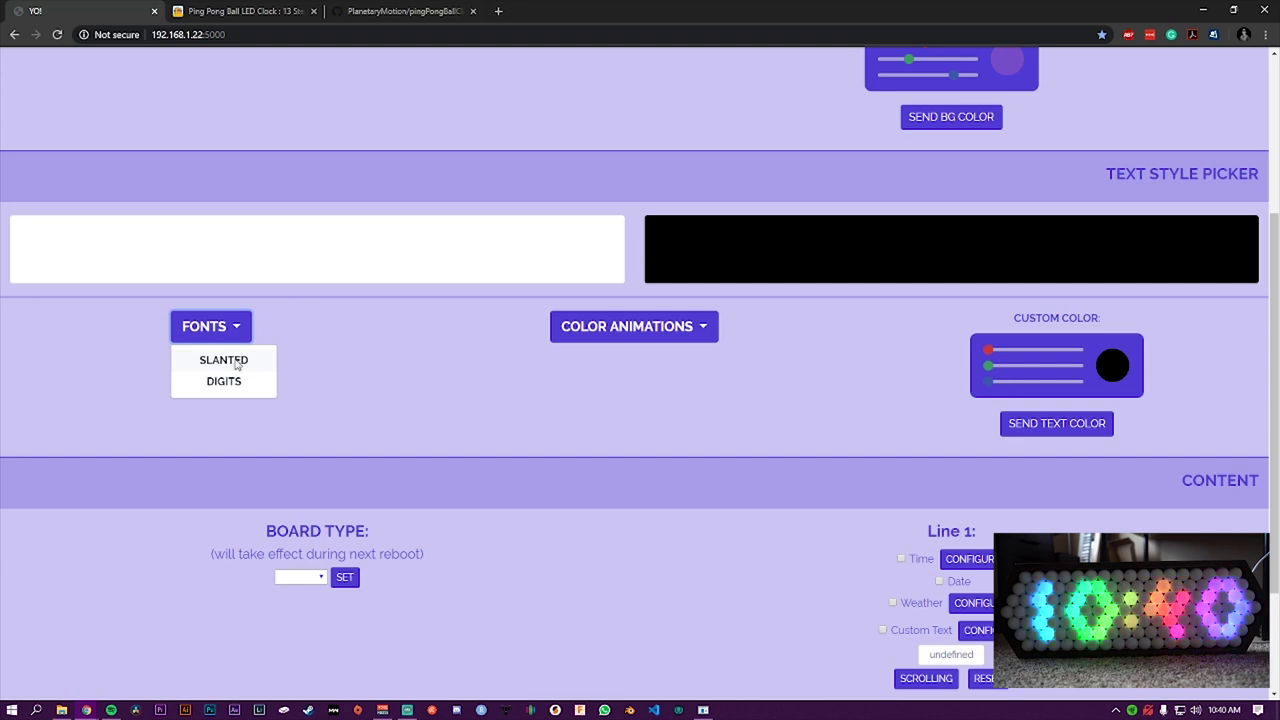
left_click(236, 362)
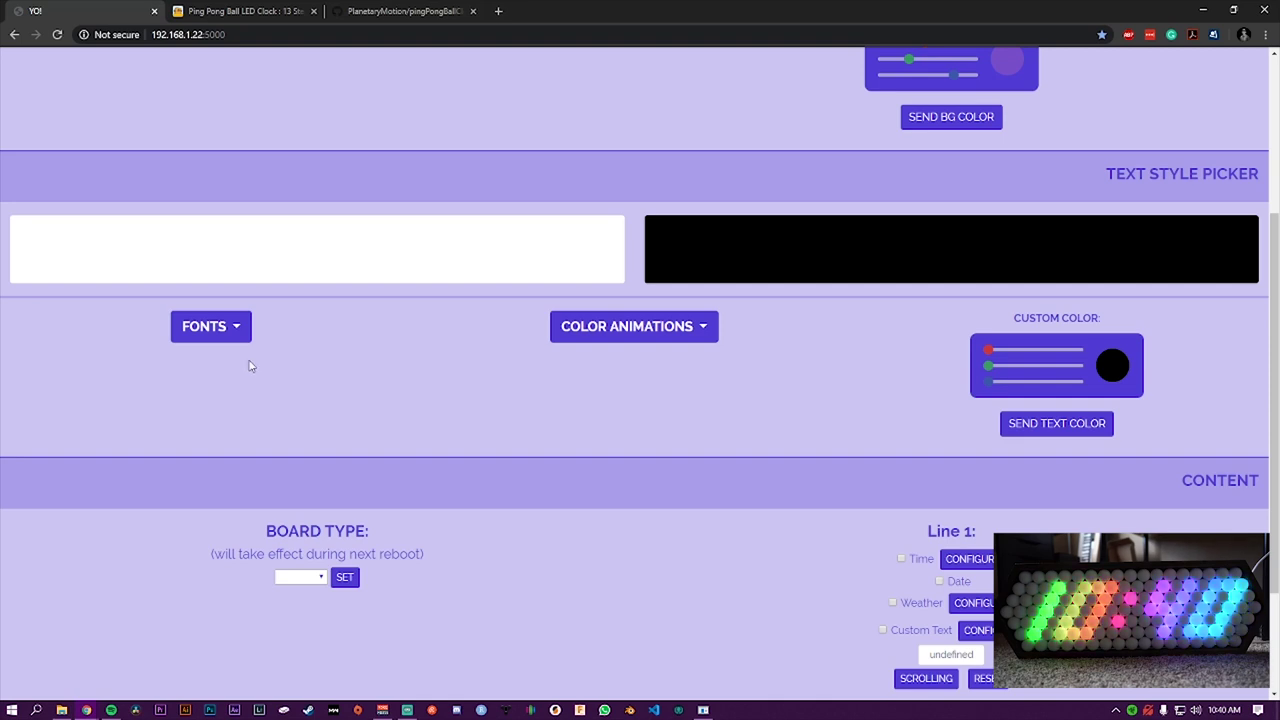
left_click(238, 334)
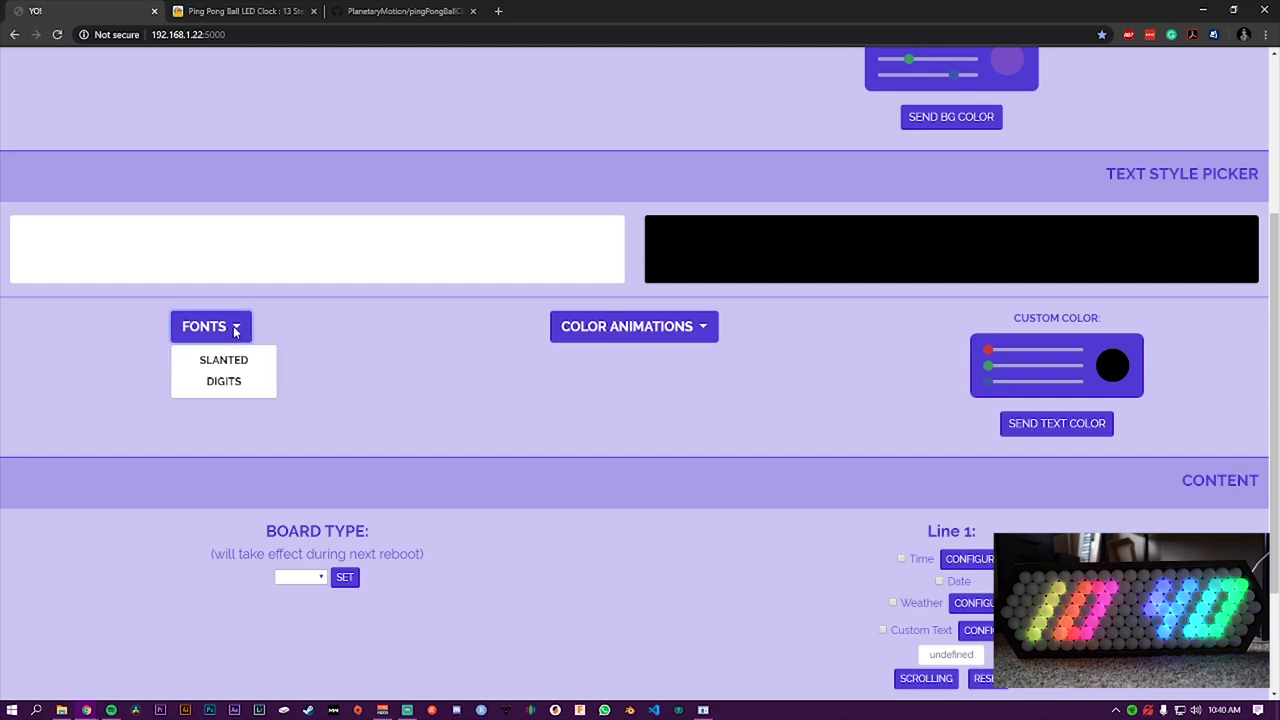
left_click(237, 385)
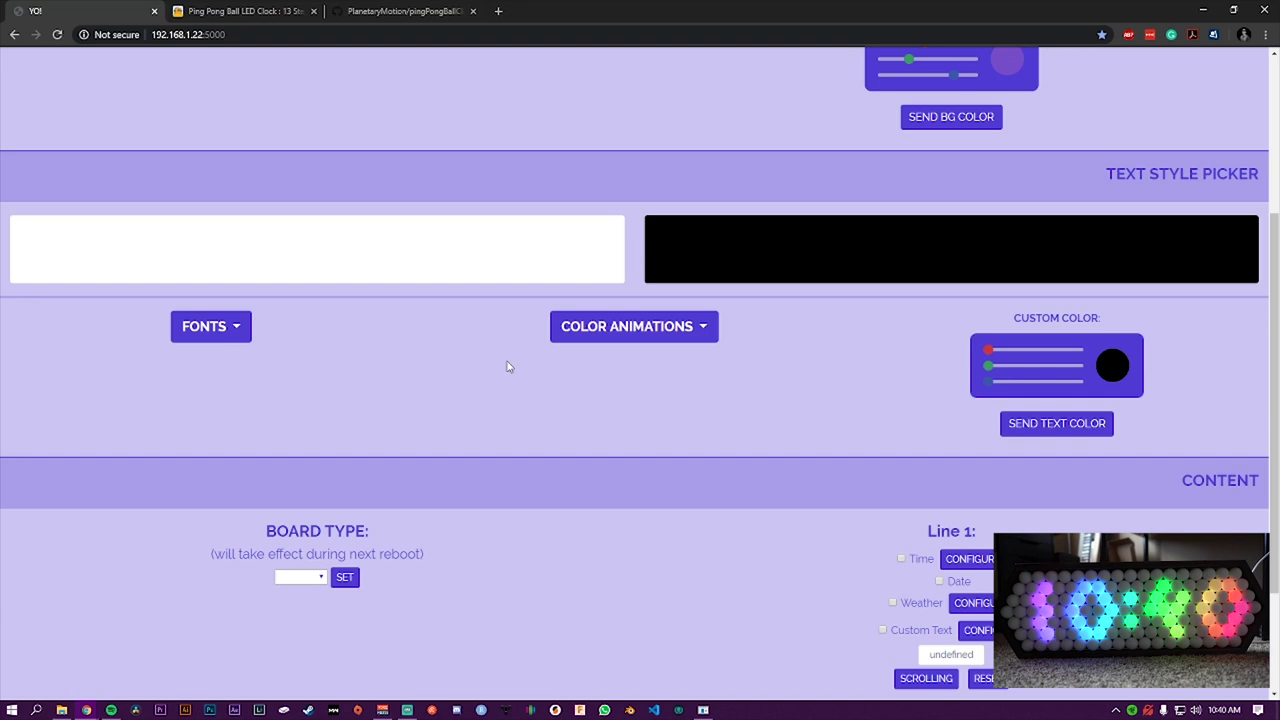
Step: Choose Normal as the clock's board type and submit the setting
scroll(497, 349, "down", 2)
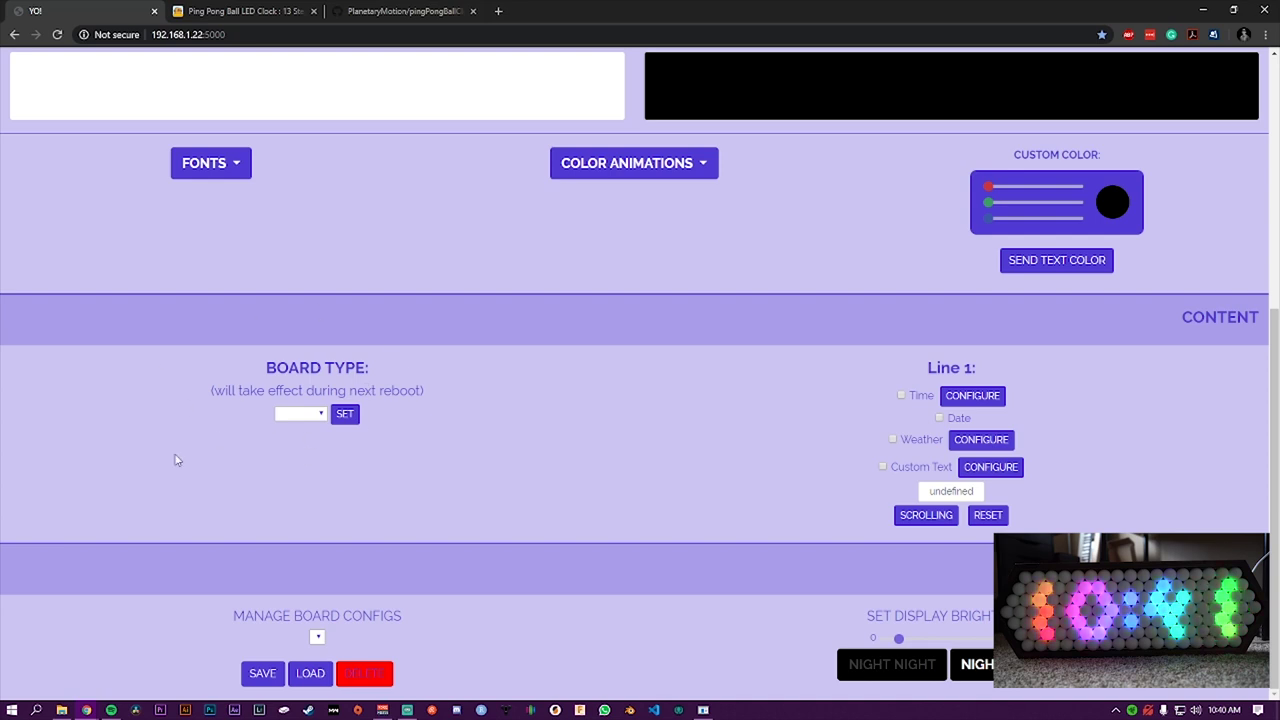
left_click(306, 419)
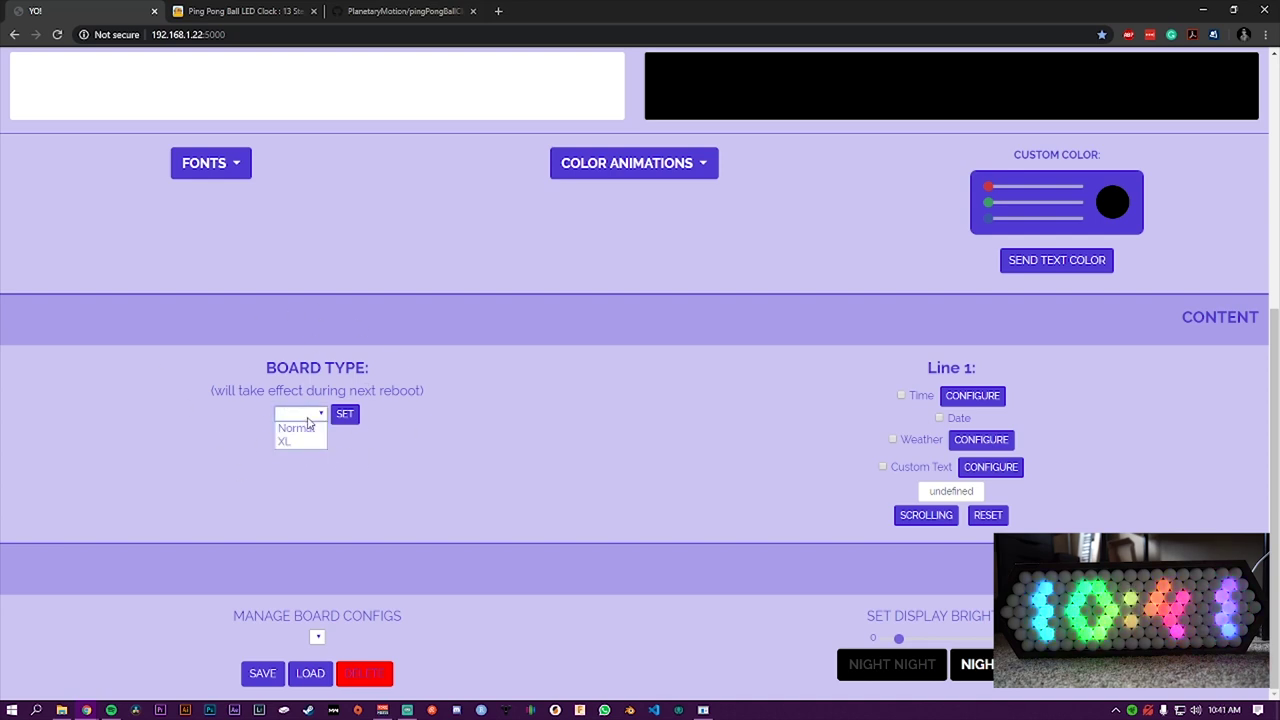
left_click(300, 432)
left_click(346, 414)
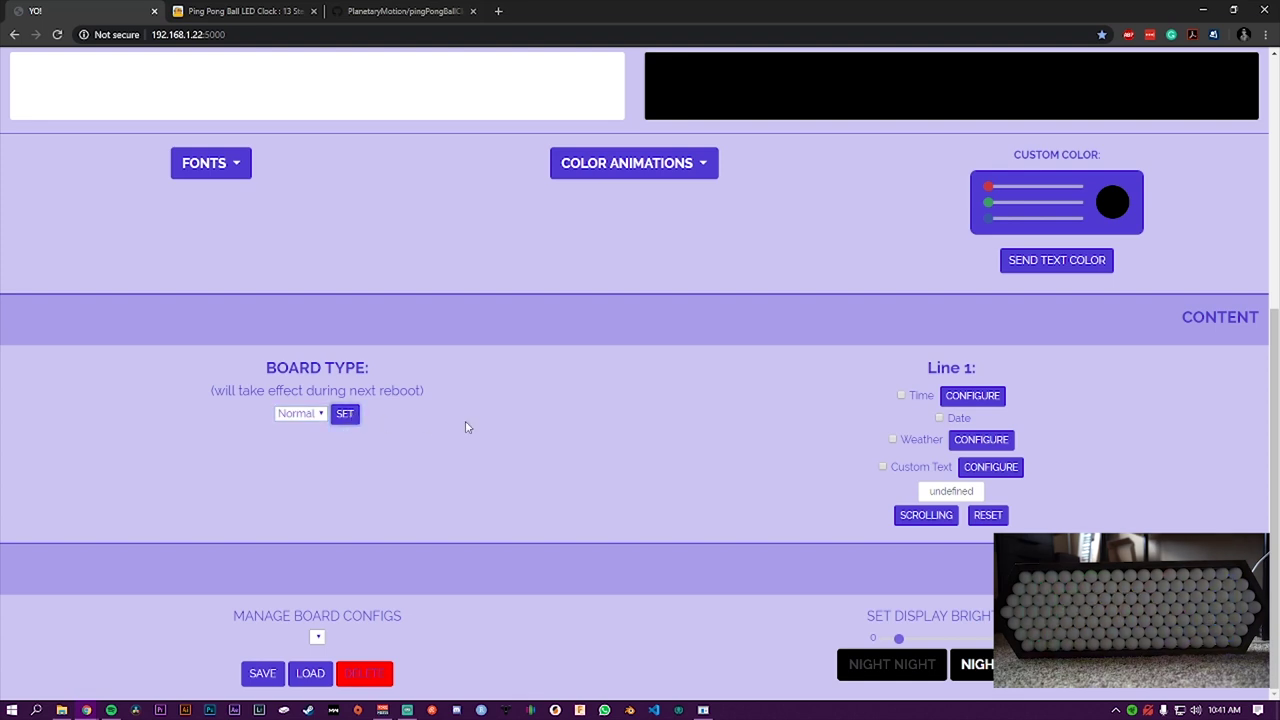
Step: Switch the board type selection to XL and back to Normal without submitting it
left_click(305, 418)
left_click(306, 446)
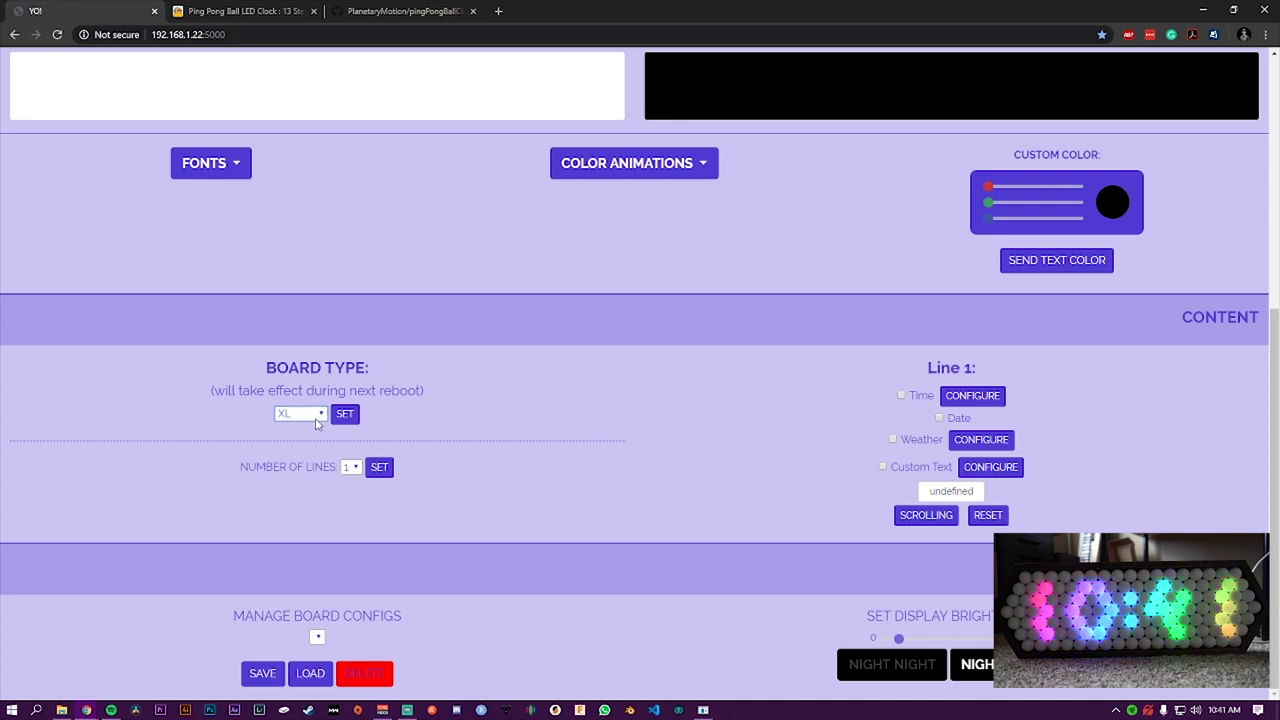
left_click(318, 422)
left_click(313, 432)
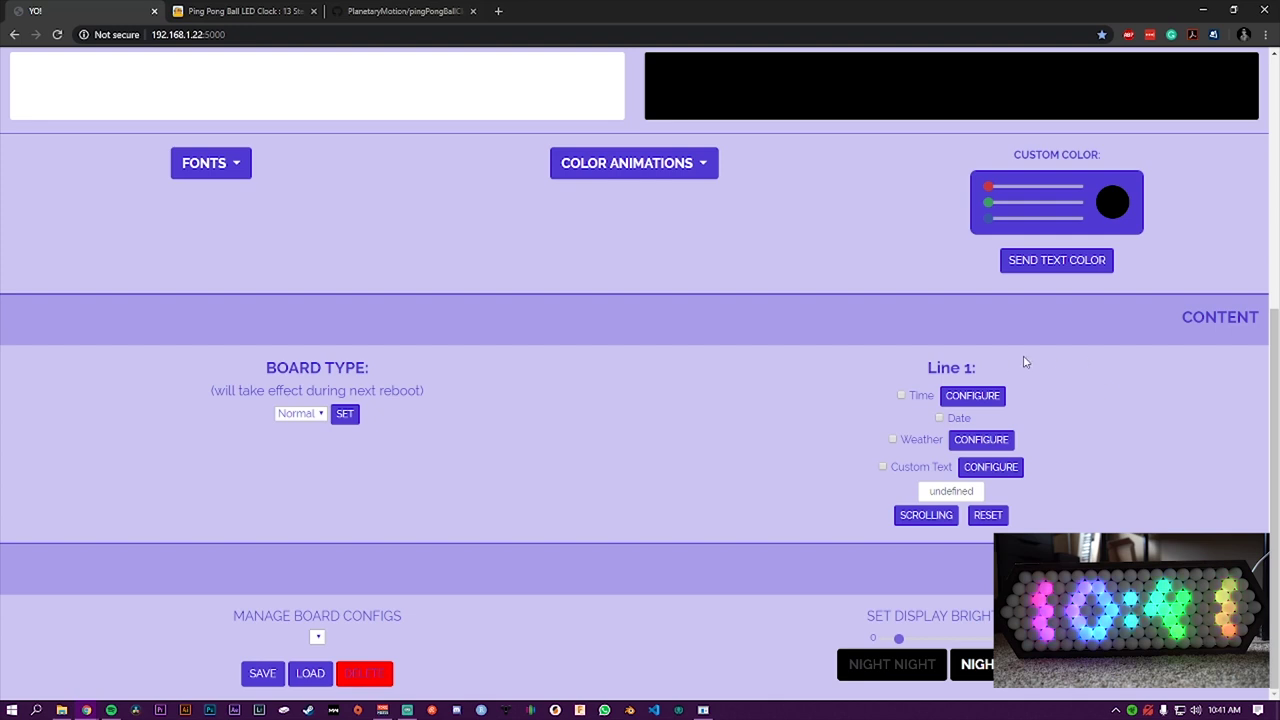
Step: Enable Time for Line 1, try its 24 Hour format, return the selection to 12 Hour and close the settings without submitting
left_click(902, 396)
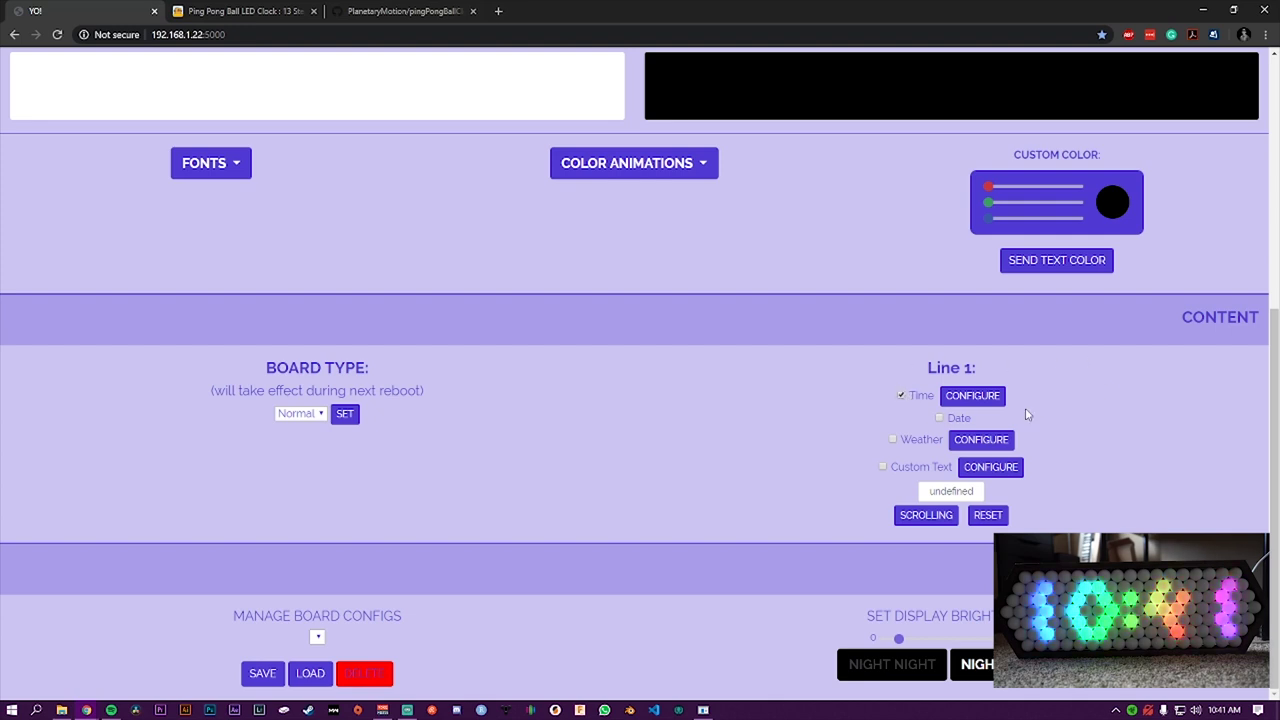
left_click(962, 398)
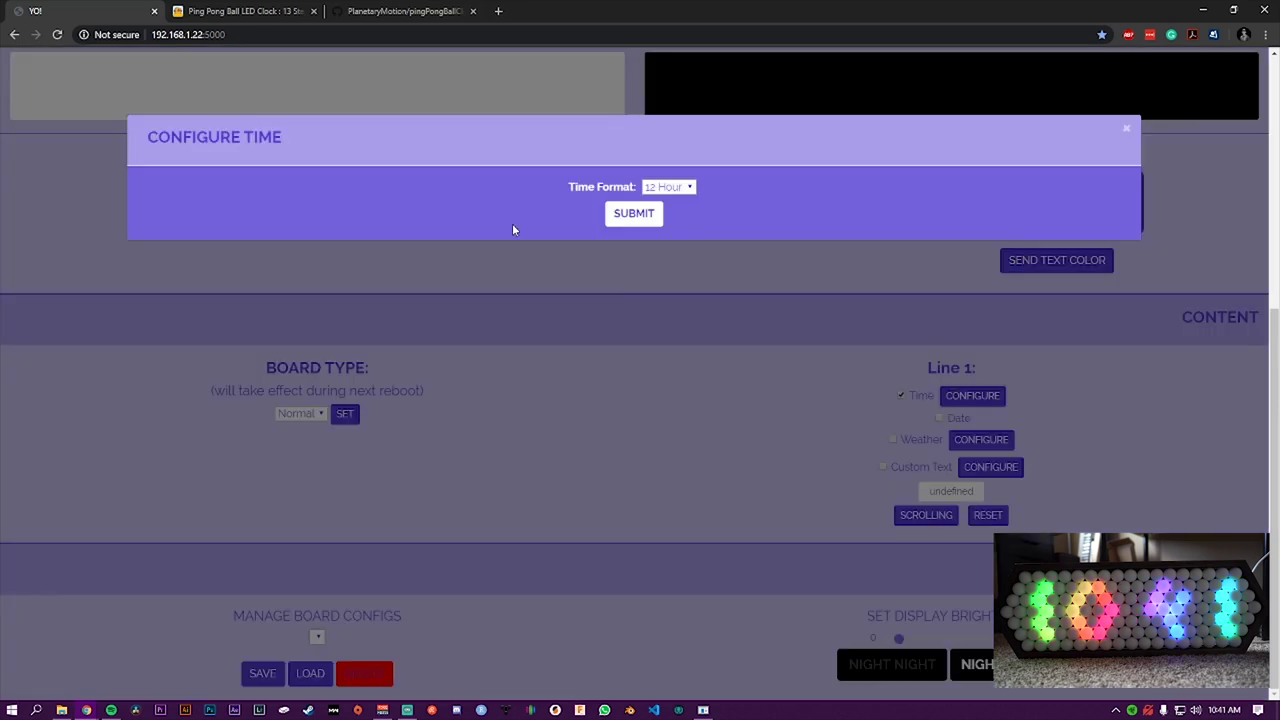
left_click(681, 189)
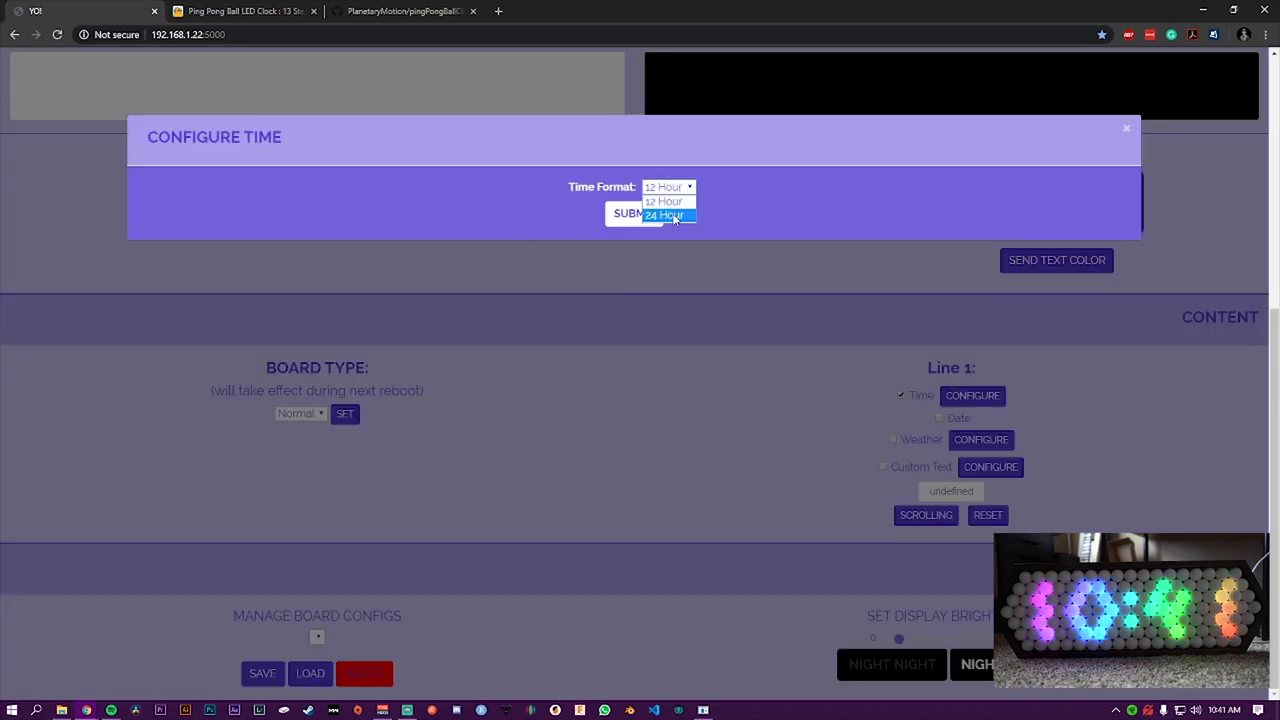
left_click(675, 216)
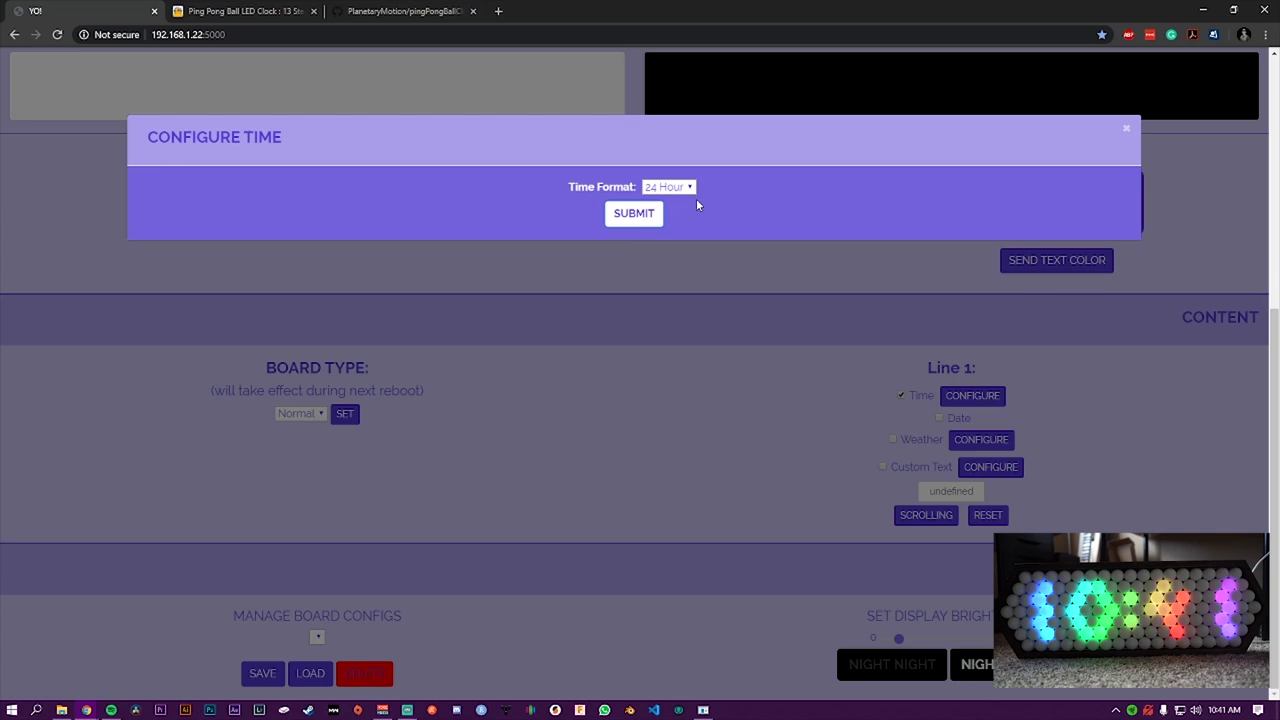
left_click(691, 189)
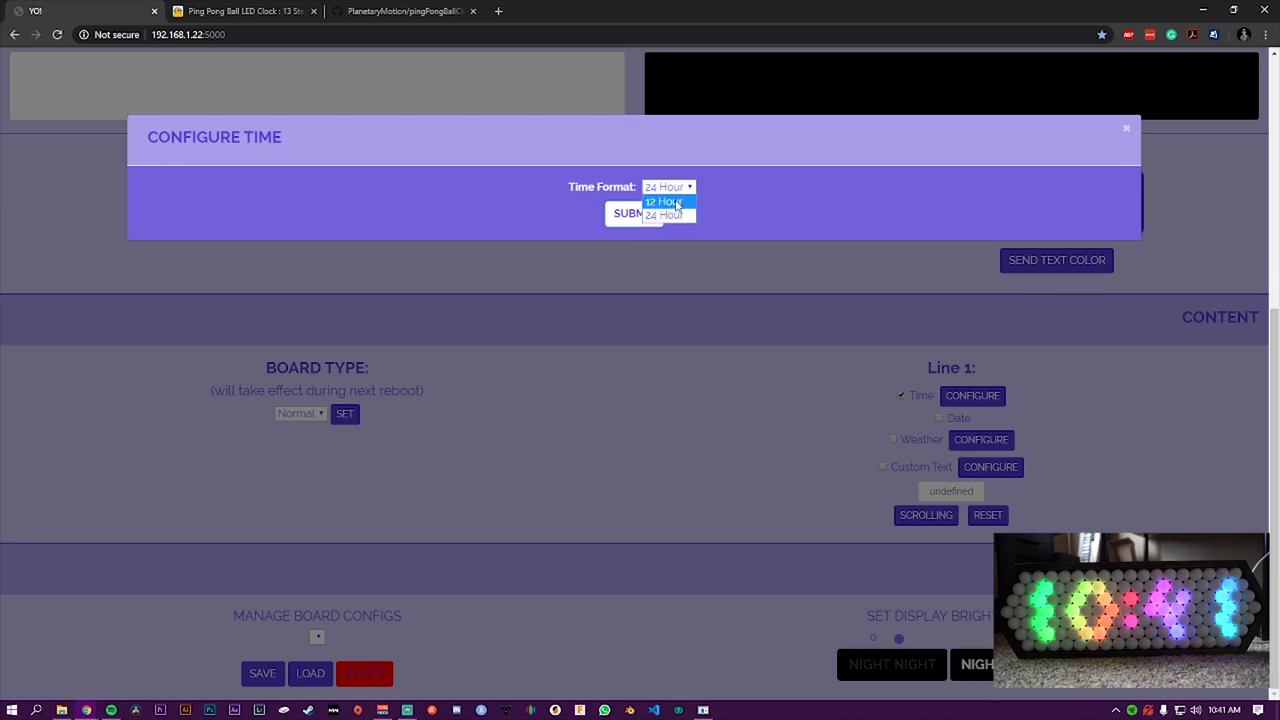
left_click(688, 202)
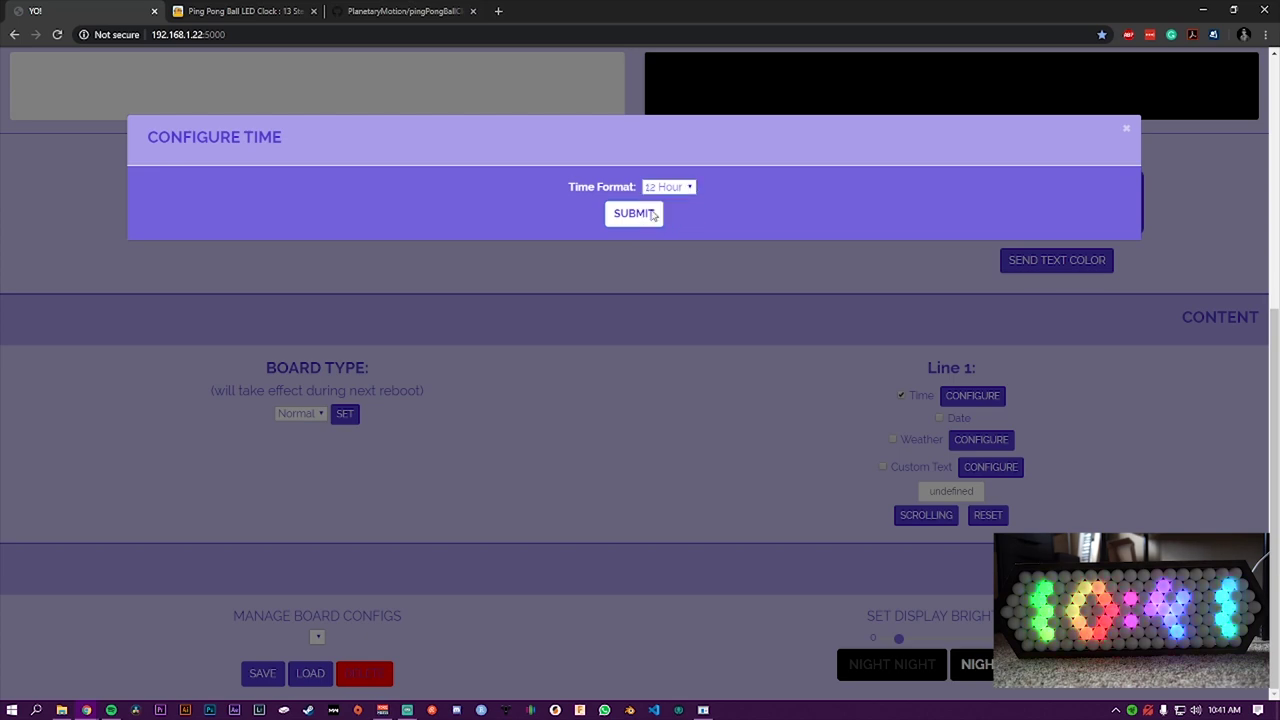
left_click(1127, 130)
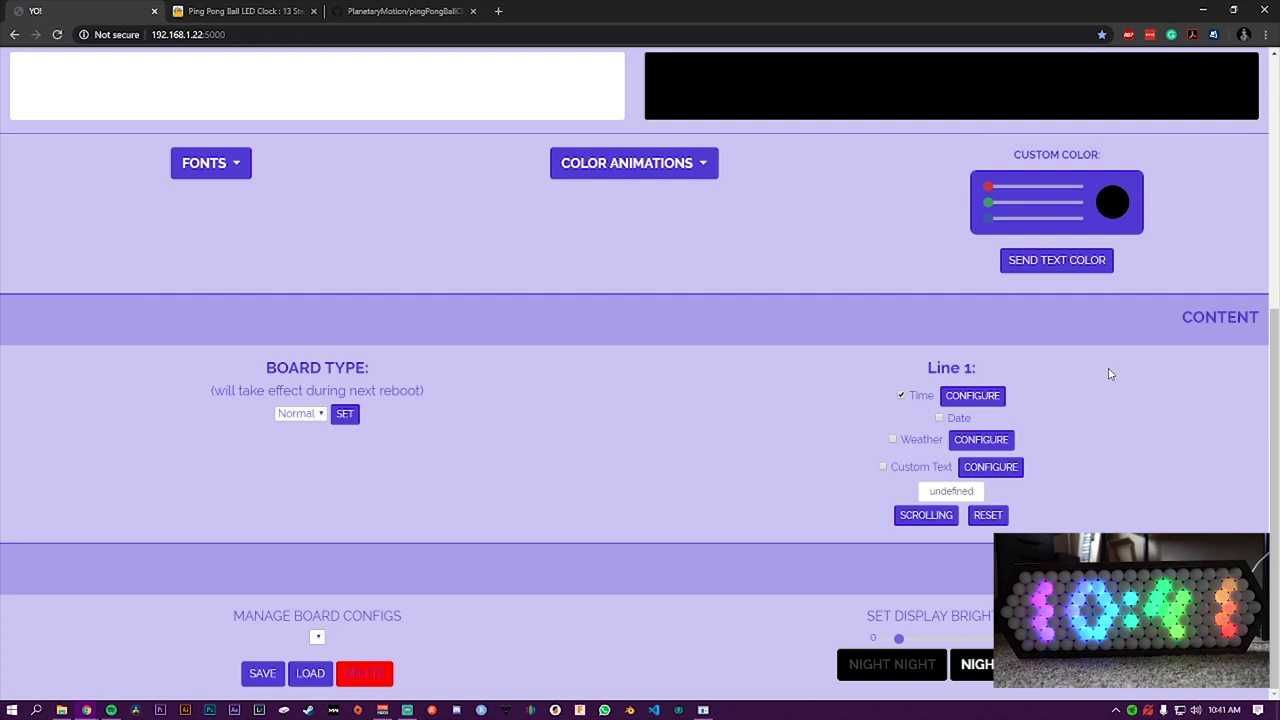
Step: Add the date to Line 1, set the line's speed to 7.5 and start it scrolling
left_click(941, 419)
left_click(963, 491)
type("s")
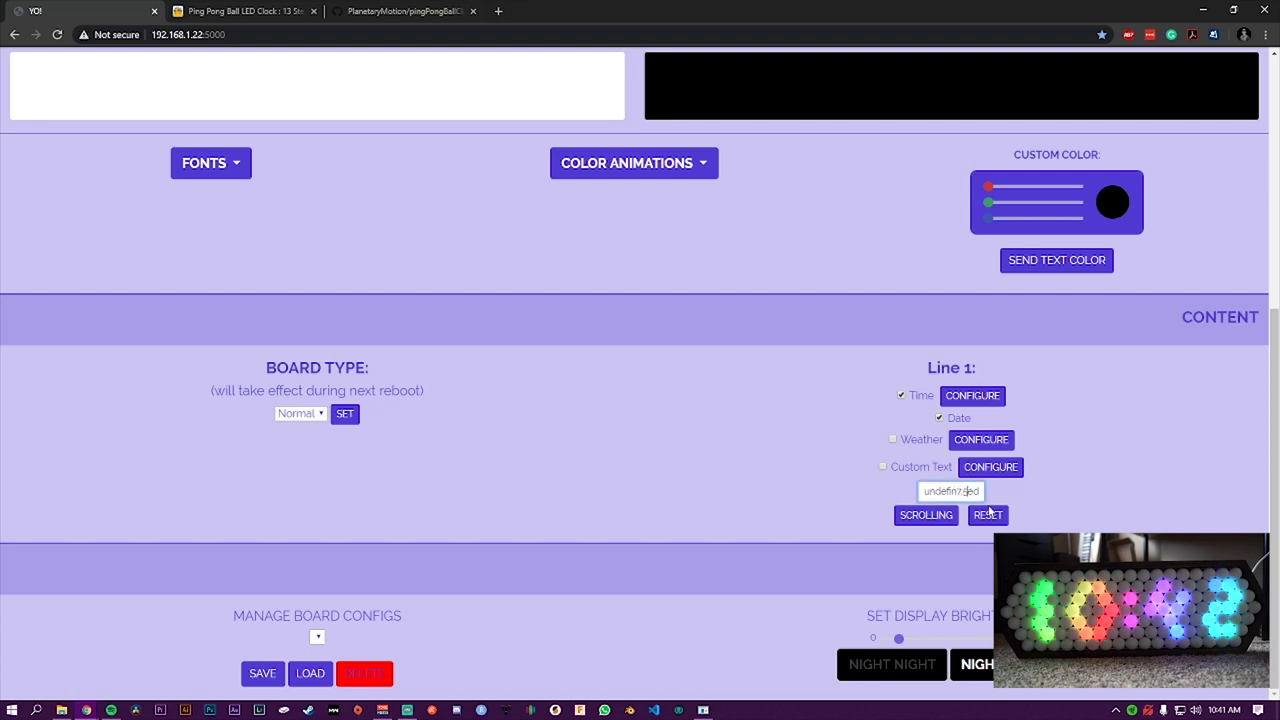
left_click_drag(975, 491, 863, 503)
key("BackSpace")
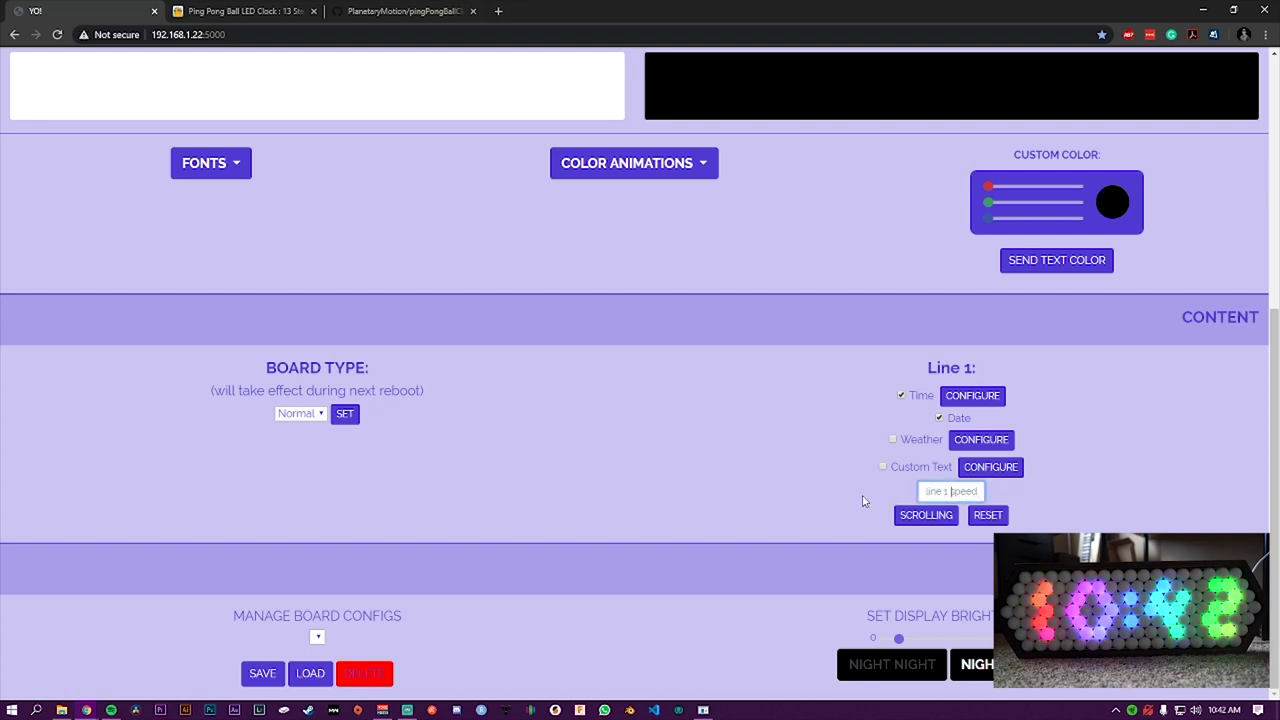
type("75")
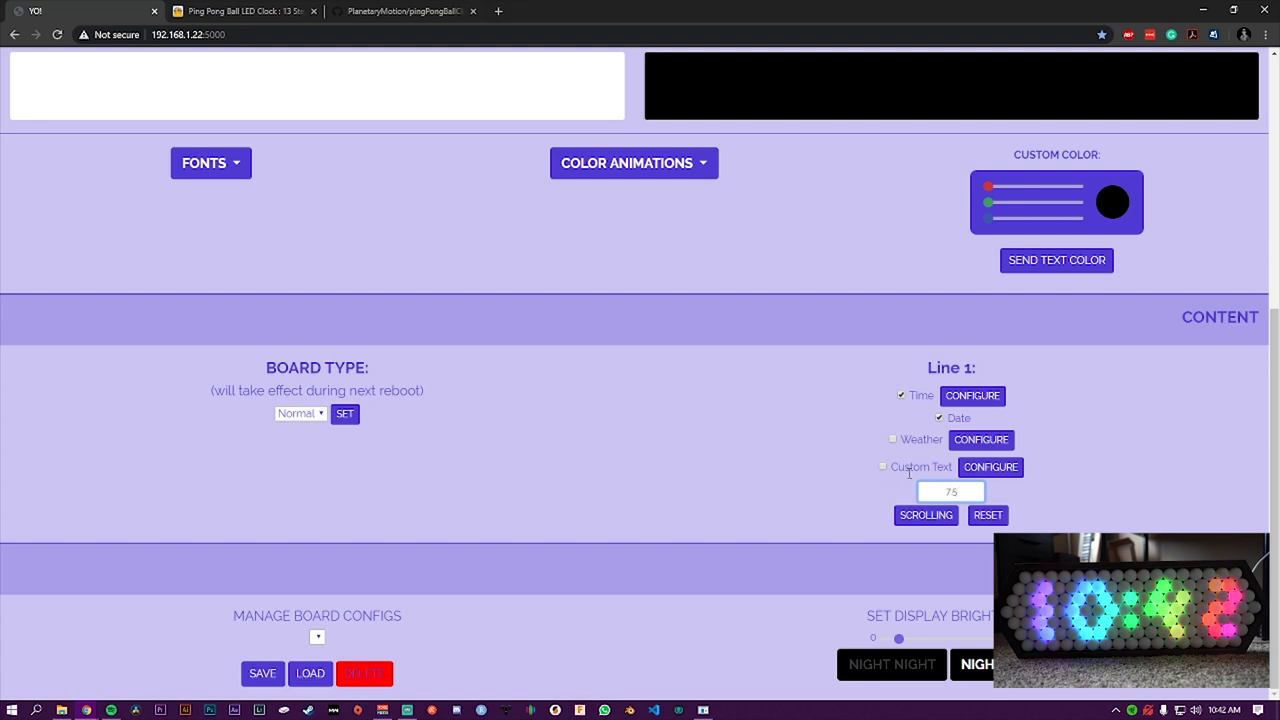
left_click(935, 518)
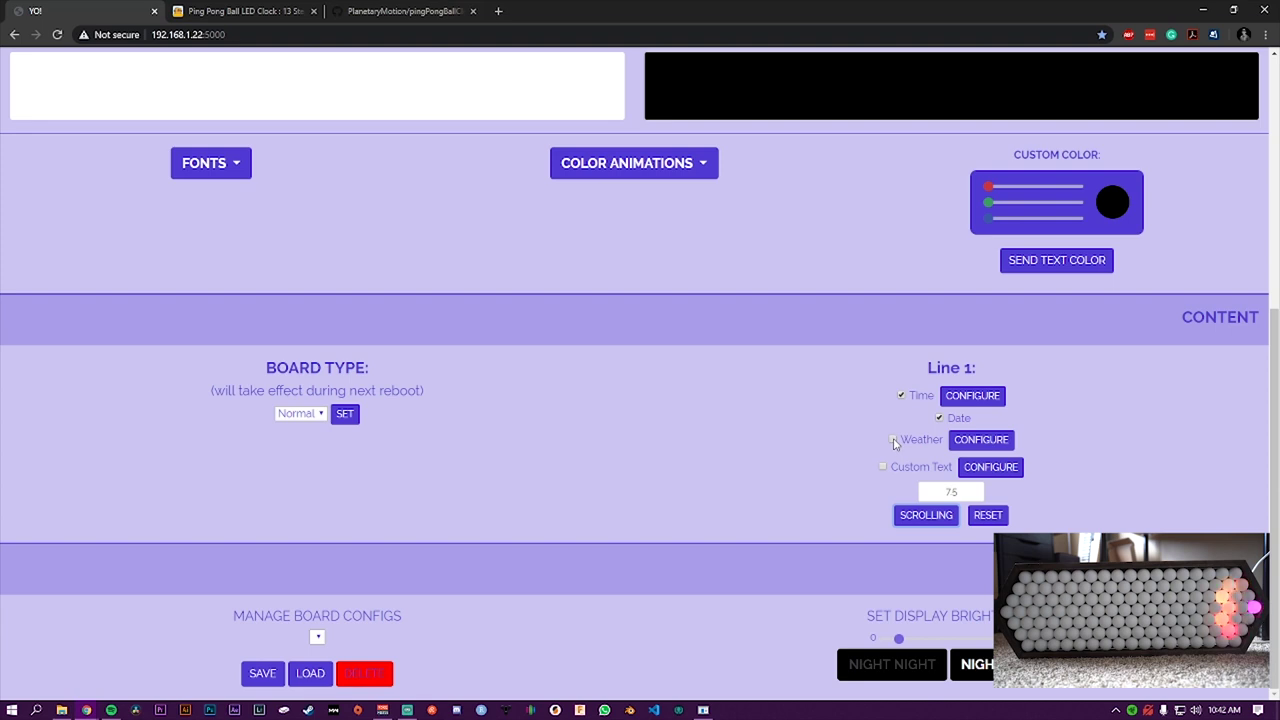
Step: Enable Weather for Line 1 and look over its temperature unit, zip code and city name settings without submitting
left_click(894, 440)
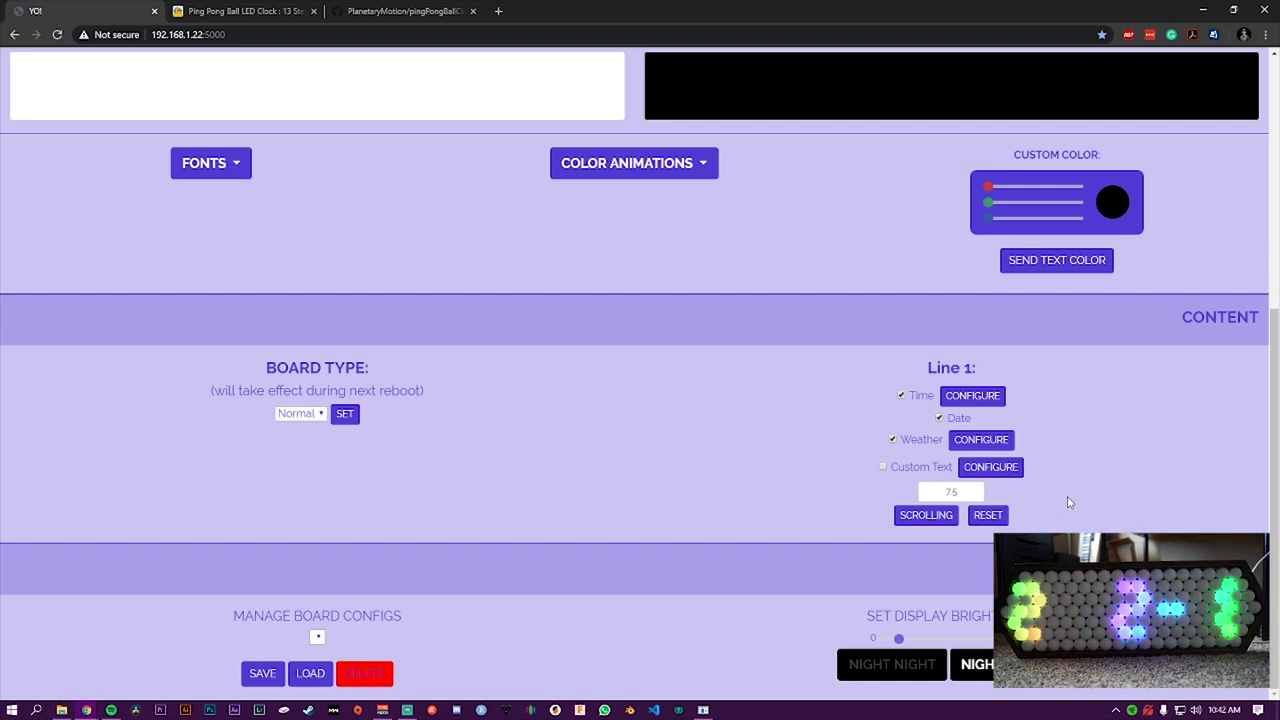
left_click(984, 442)
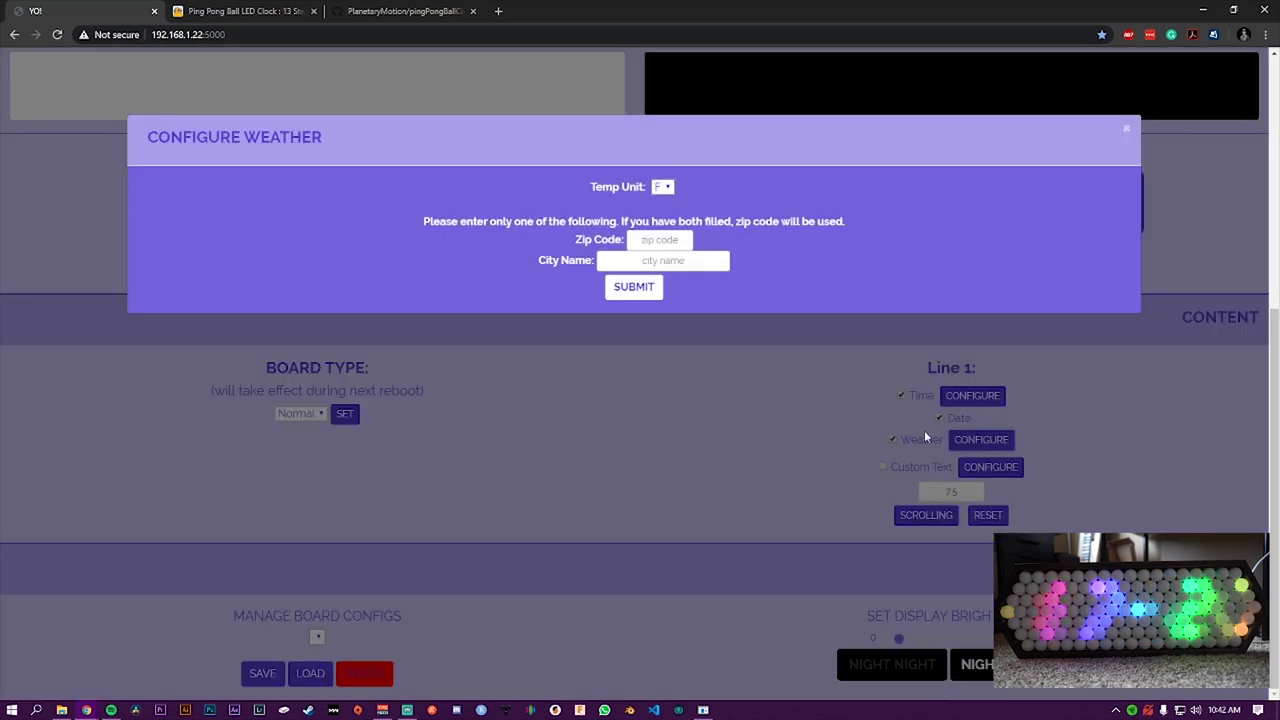
left_click(662, 187)
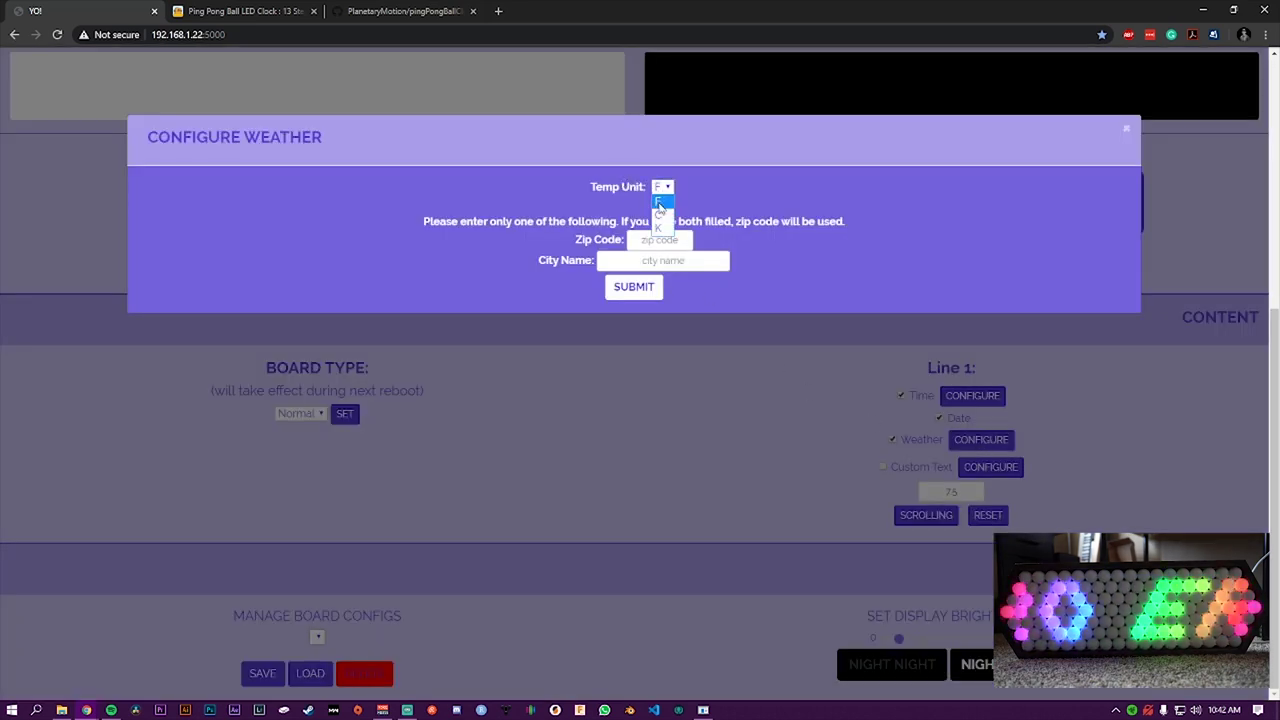
left_click(661, 203)
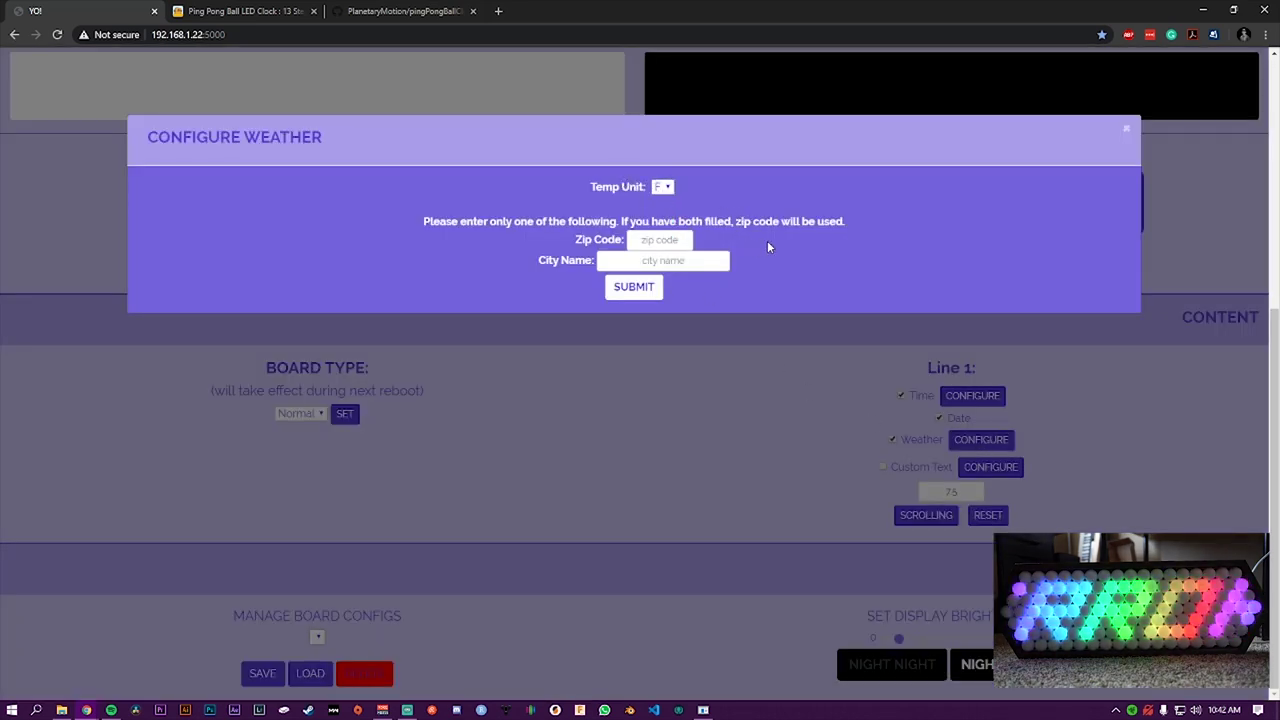
left_click(670, 239)
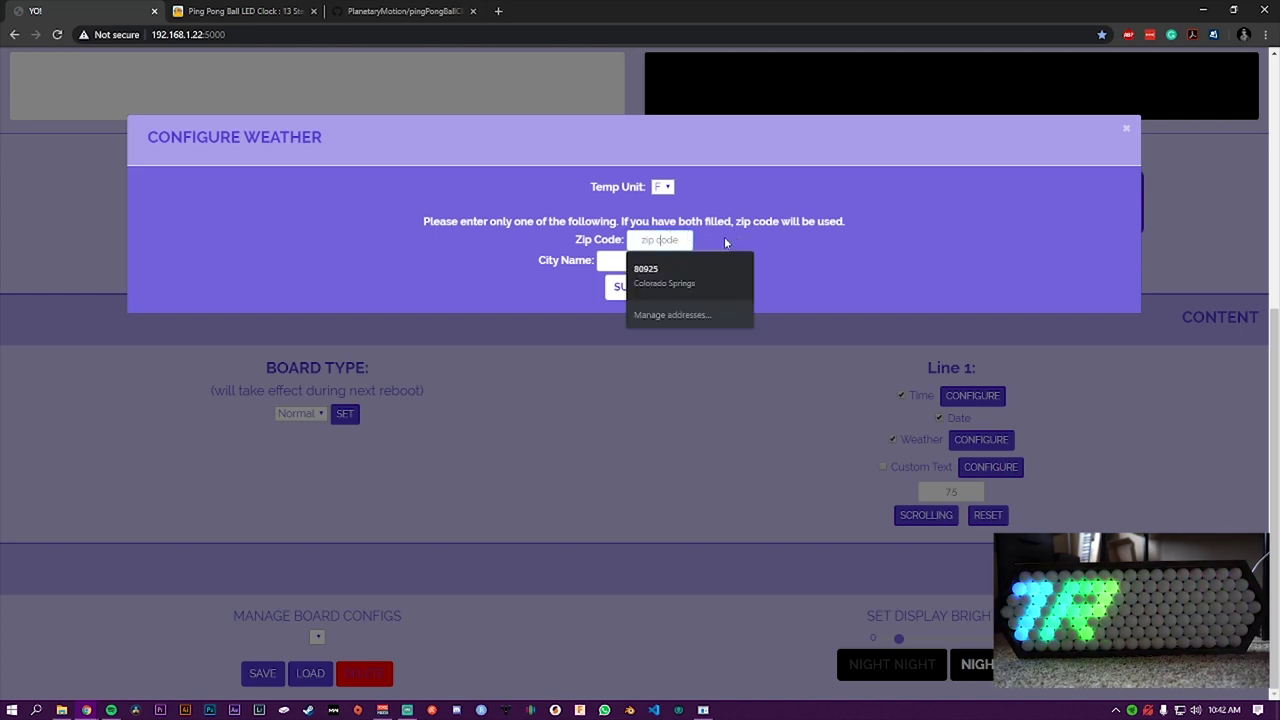
left_click(729, 242)
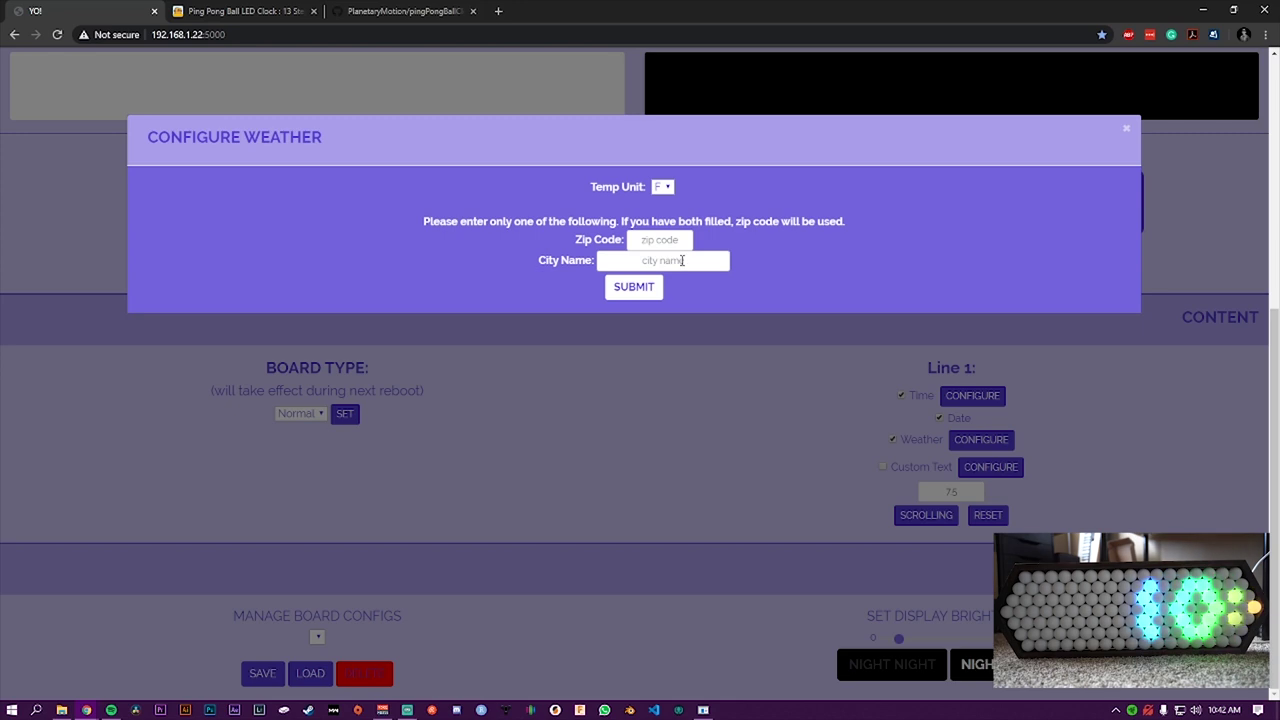
left_click(683, 260)
left_click(762, 262)
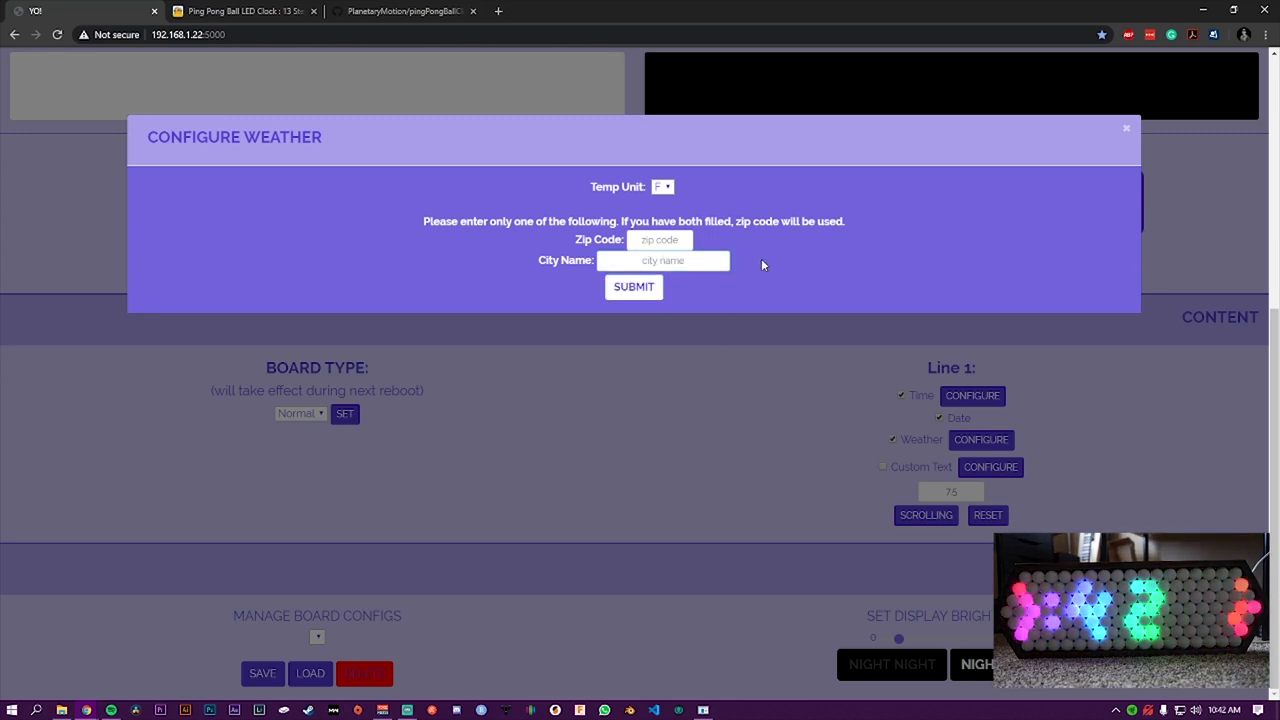
left_click(1126, 132)
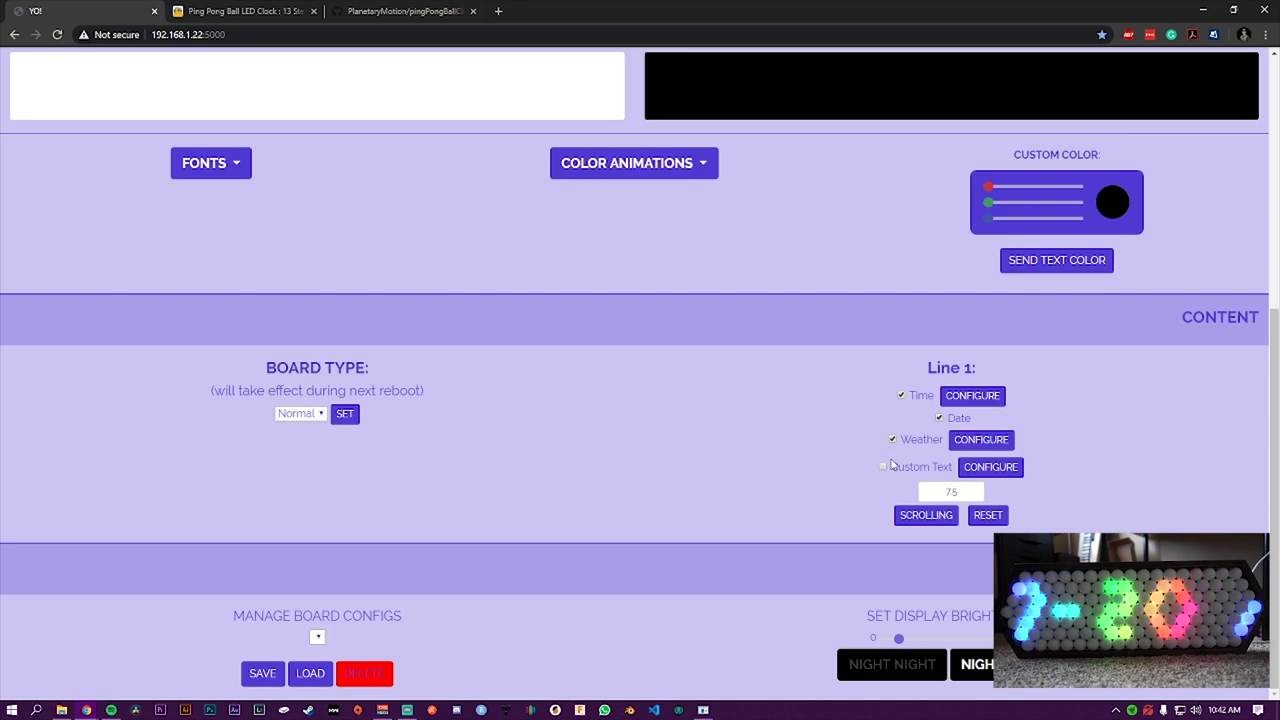
Step: Enable Custom Text for Line 1 and disable its Weather and Date content
left_click(883, 467)
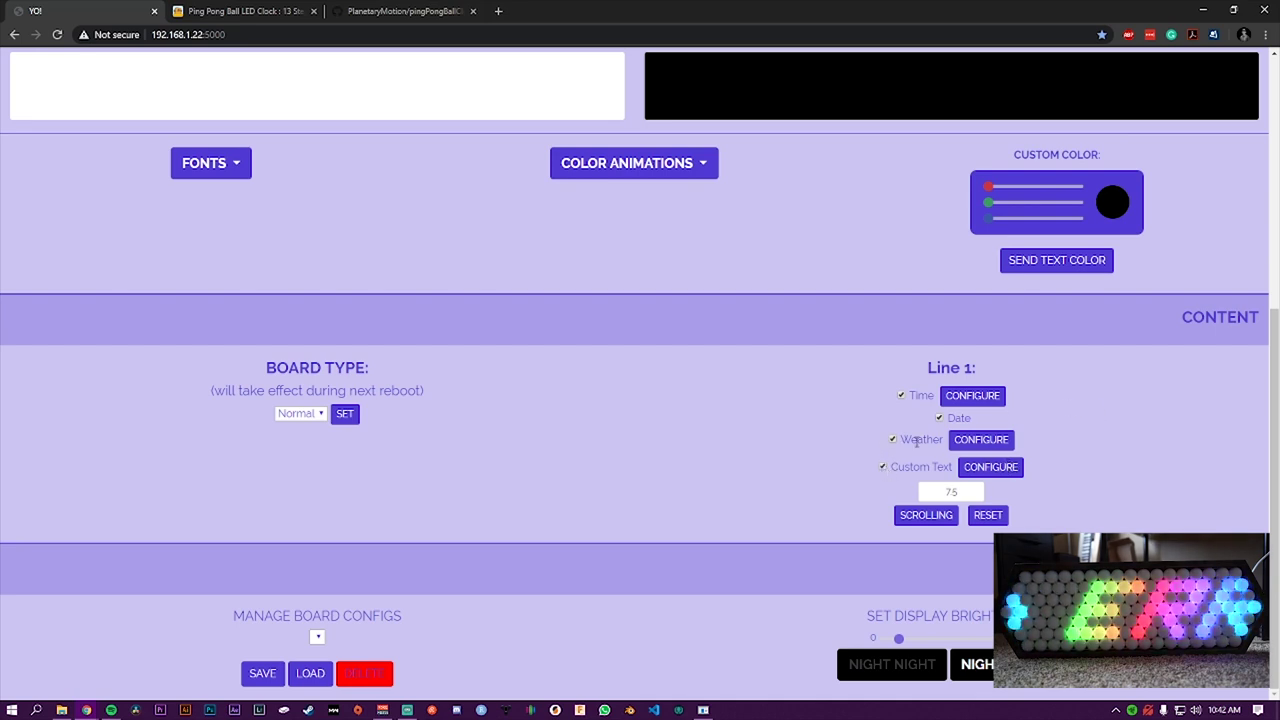
left_click(893, 439)
left_click(939, 418)
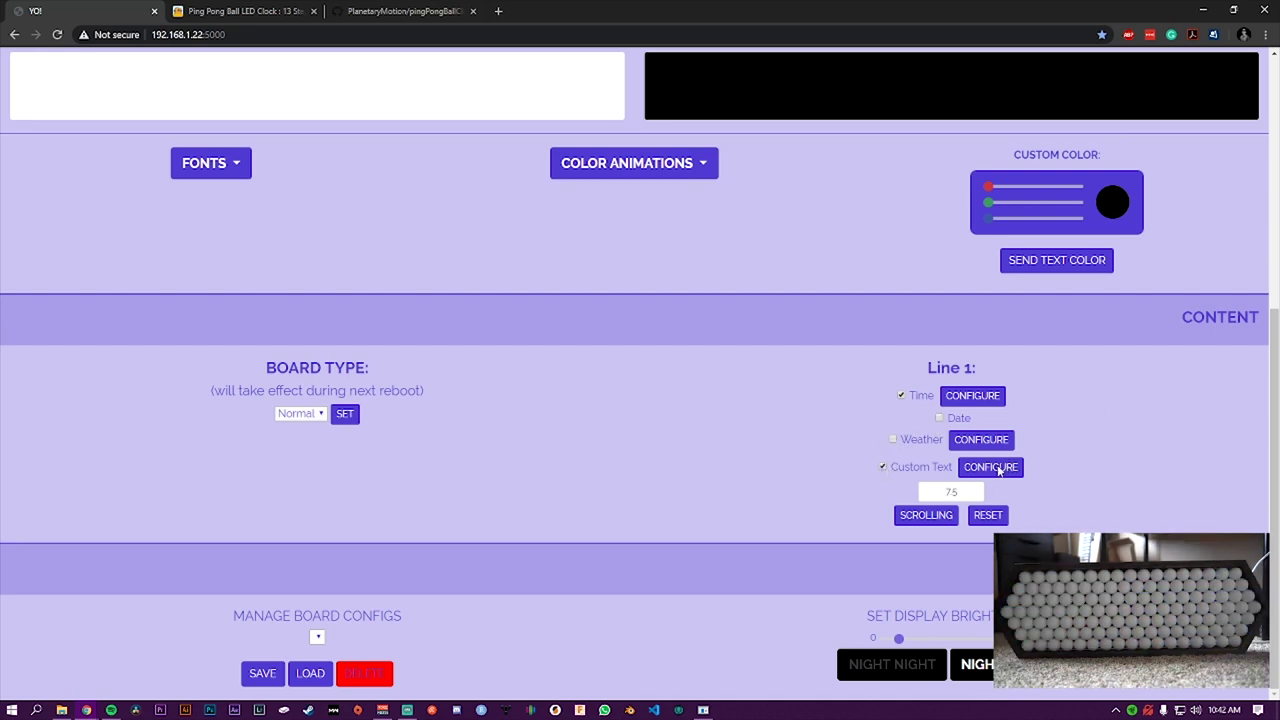
Step: Set Line 1's custom text to "hello world!" and close its configuration dialog
left_click(990, 467)
left_click(691, 192)
type("H")
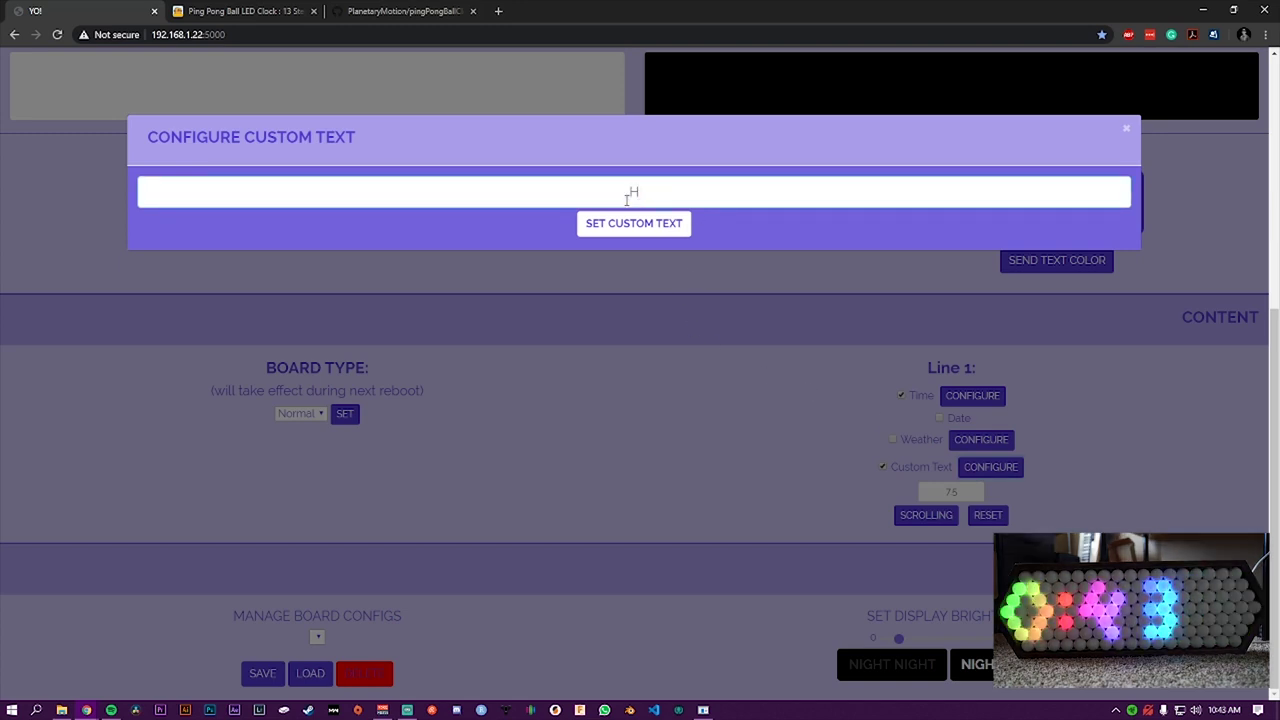
key("BackSpace")
type("hello worl")
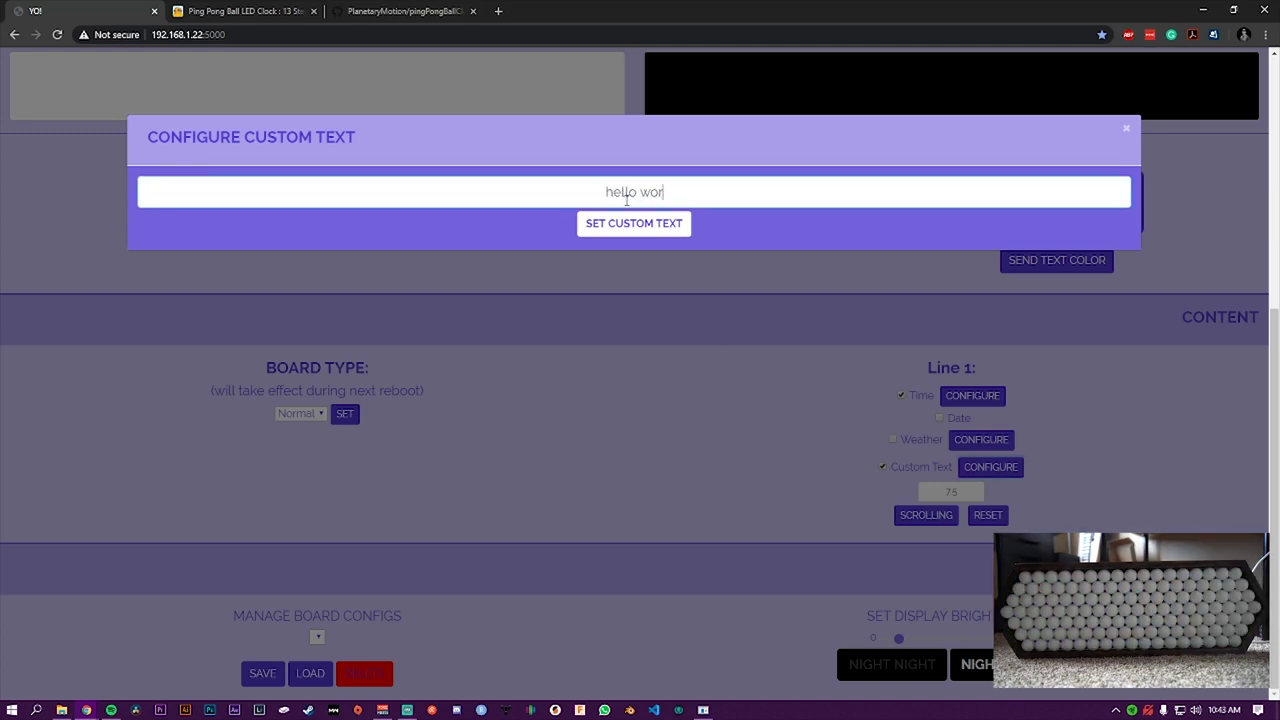
type("d!")
scroll(630, 205, "up", 1)
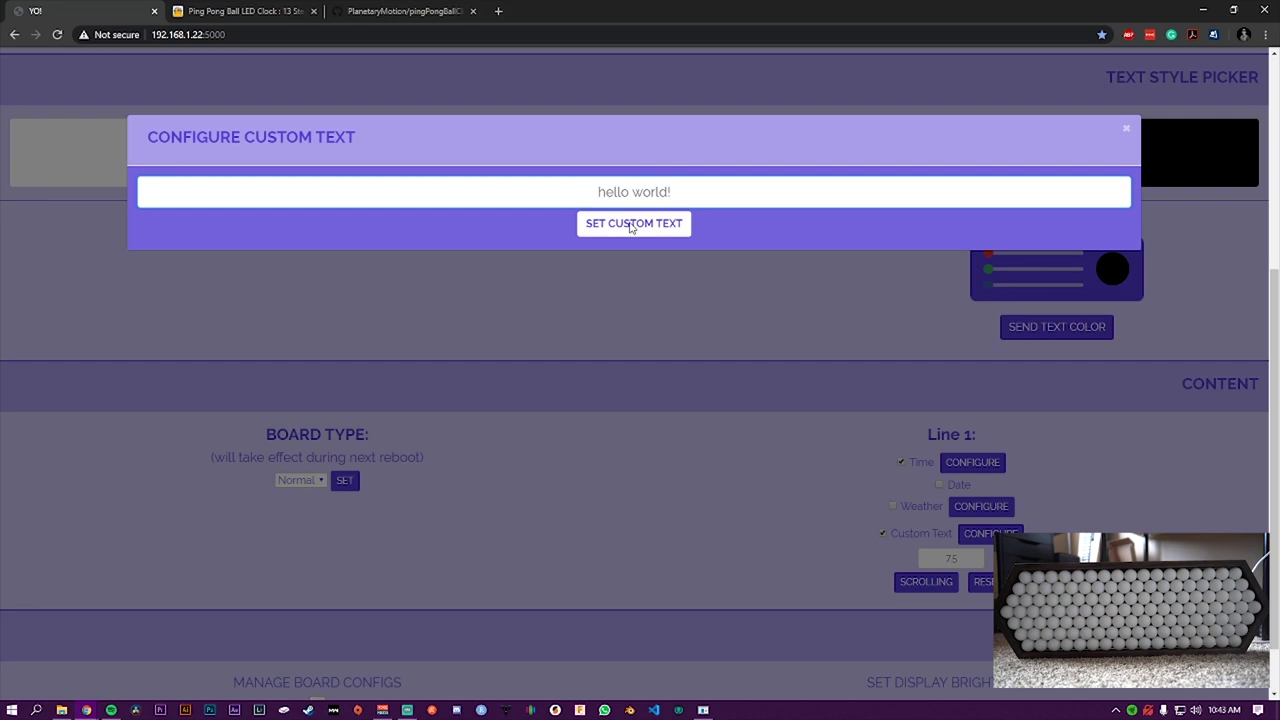
left_click(633, 225)
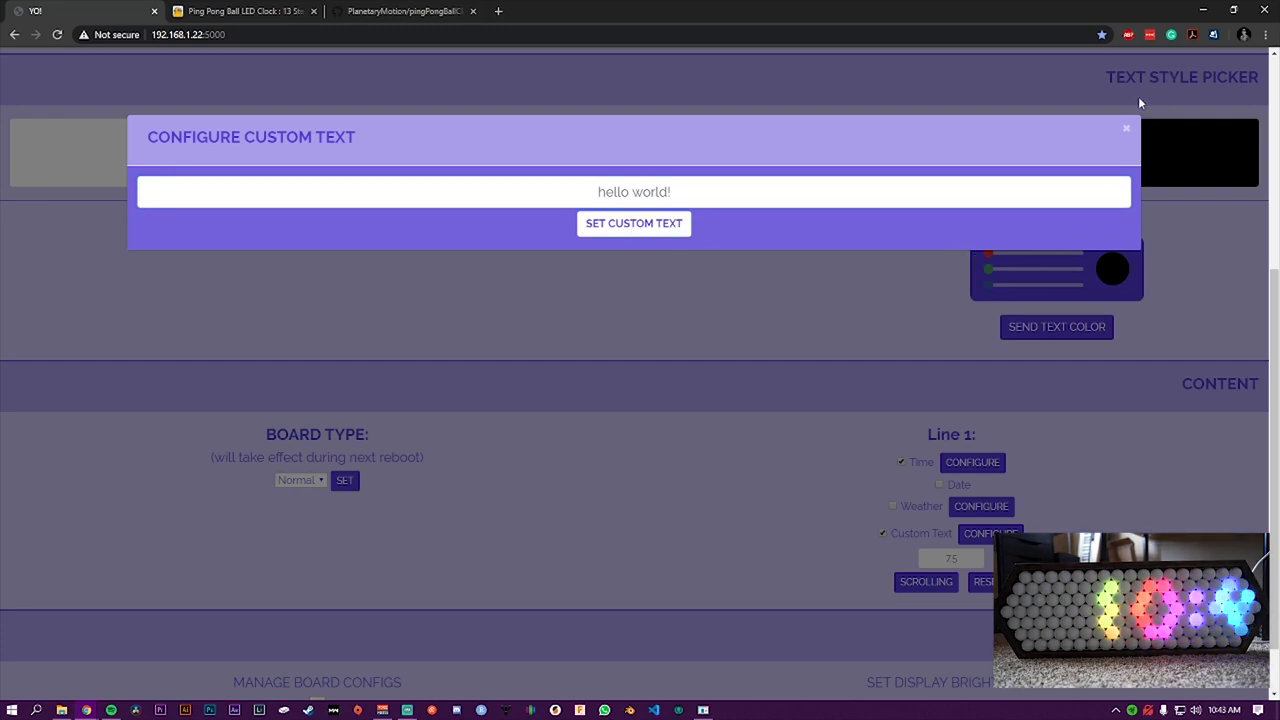
right_click(1126, 128)
key("Escape")
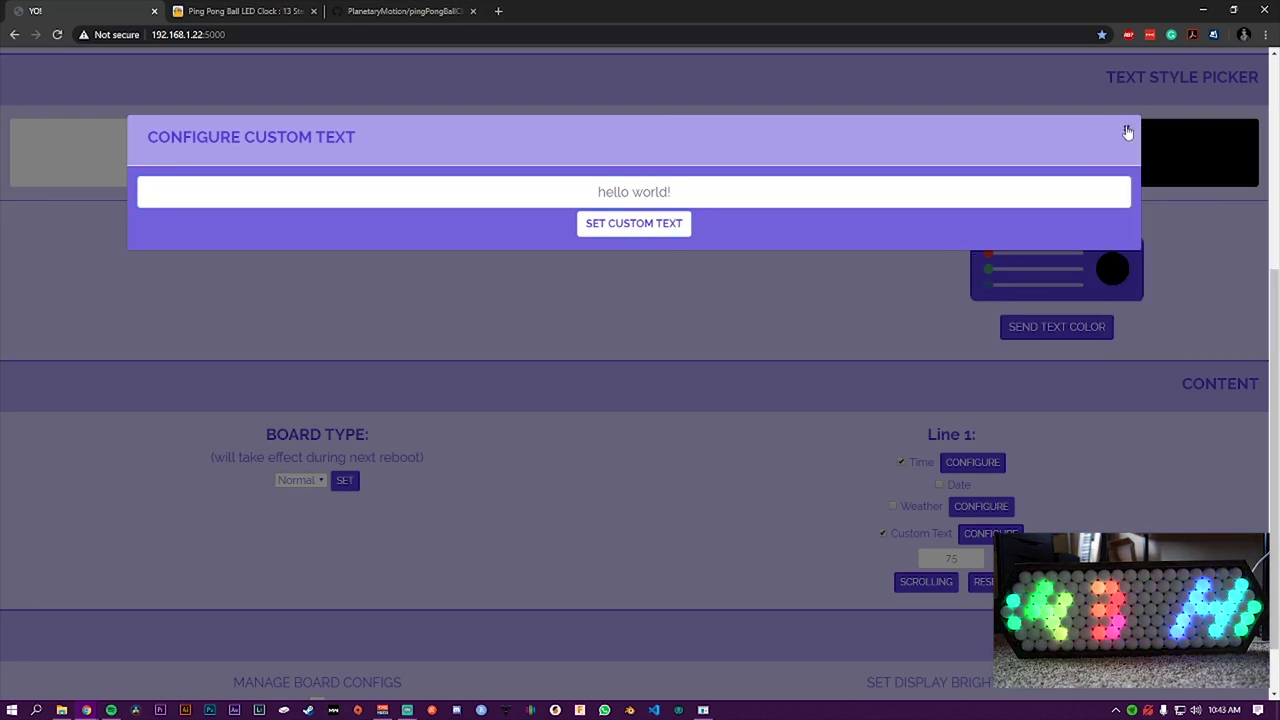
left_click(1126, 133)
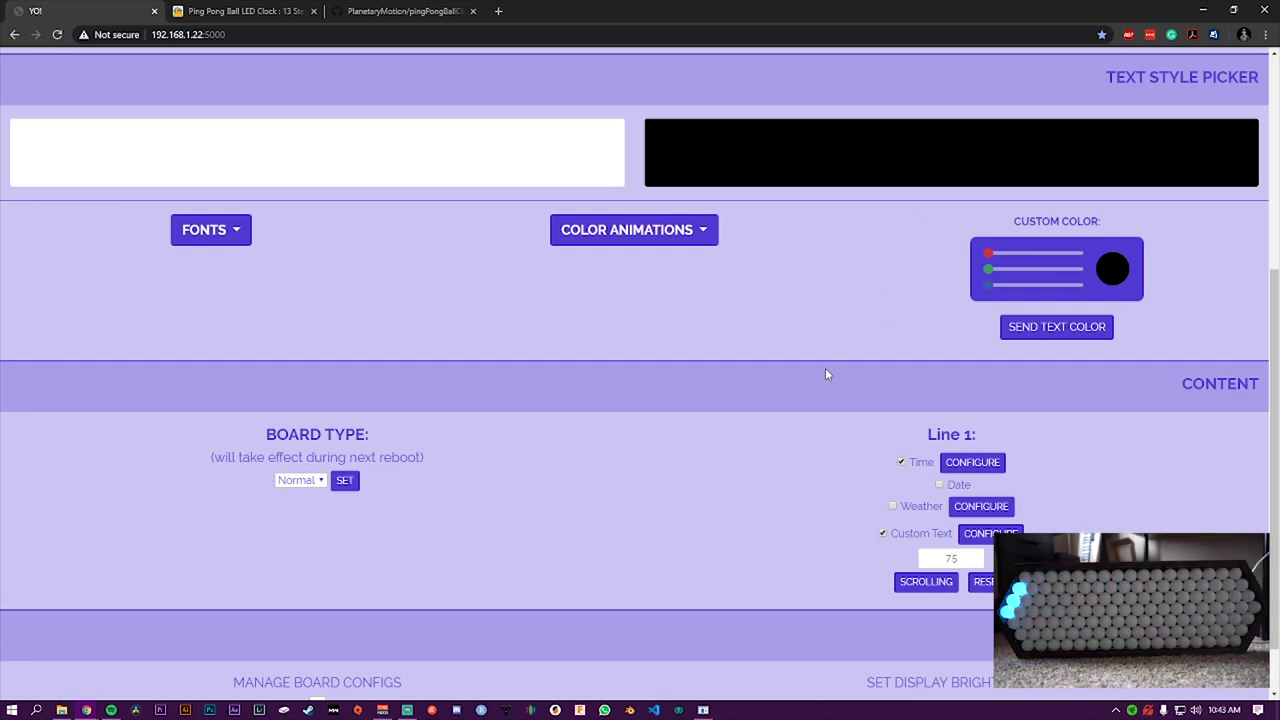
Step: Try scrolling Line 1 at speed 1 and at speed 10
scroll(831, 305, "down", 1)
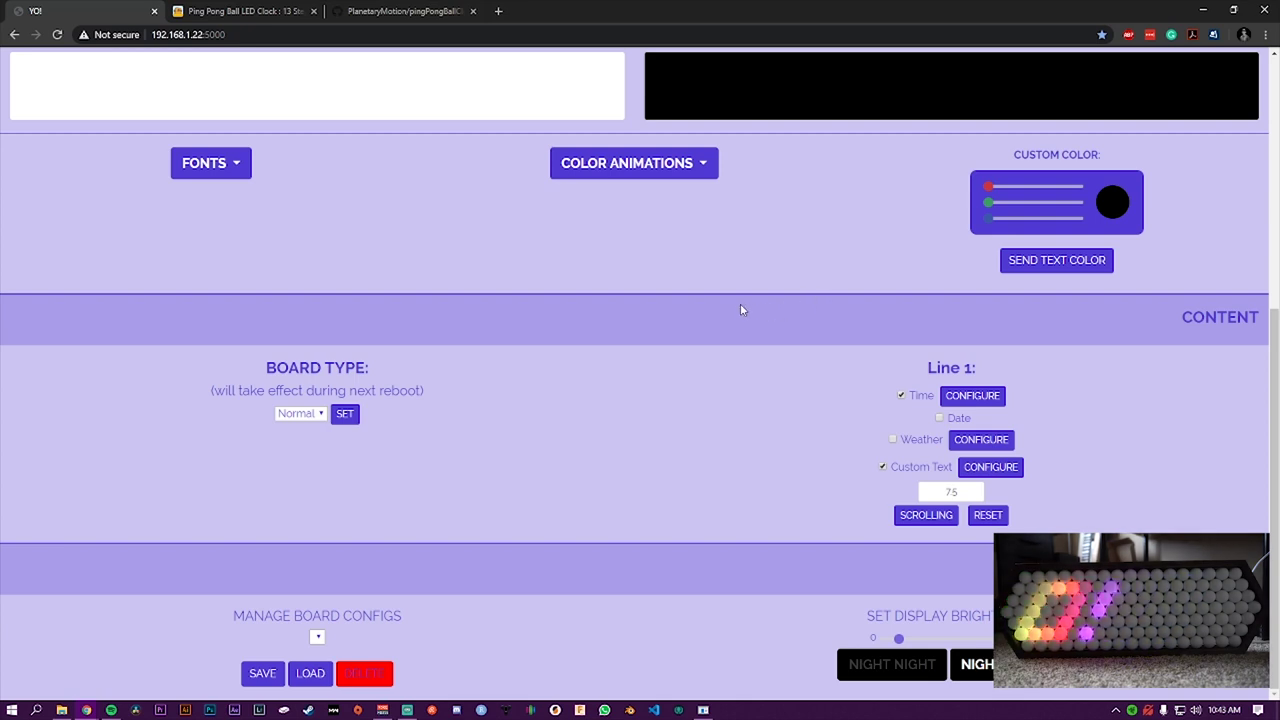
left_click(964, 491)
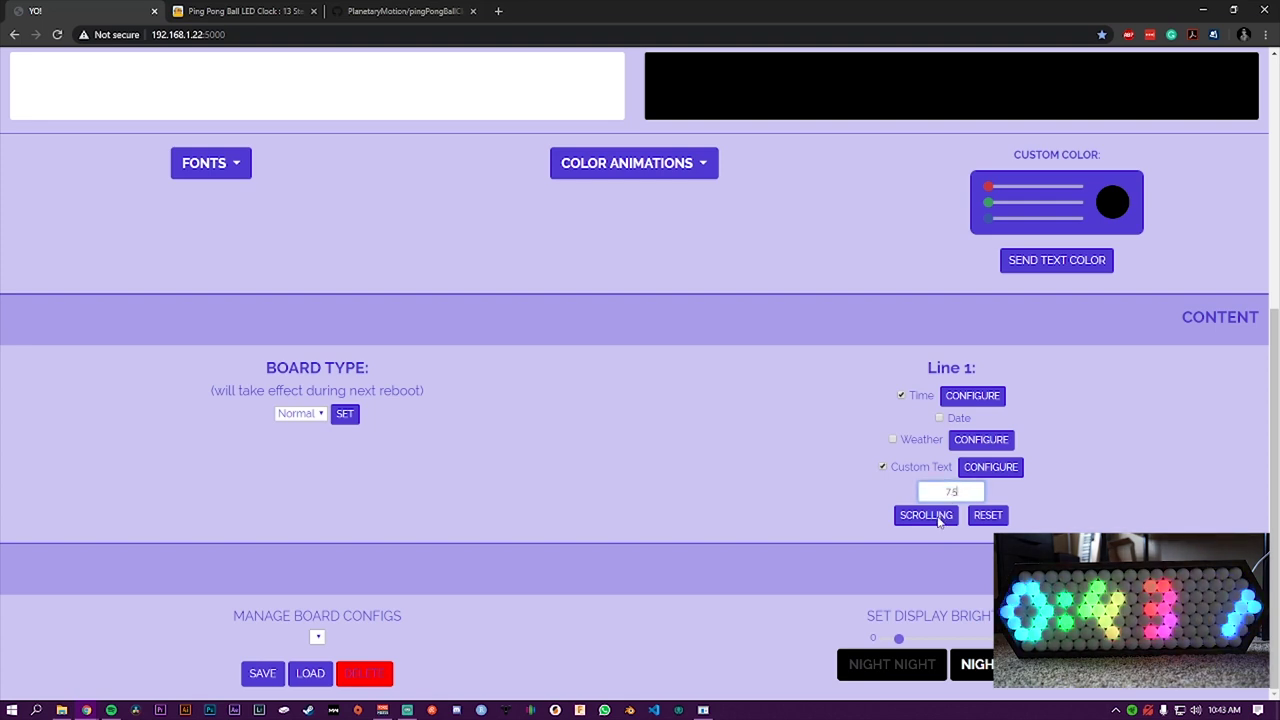
double_click(939, 491)
key("BackSpace")
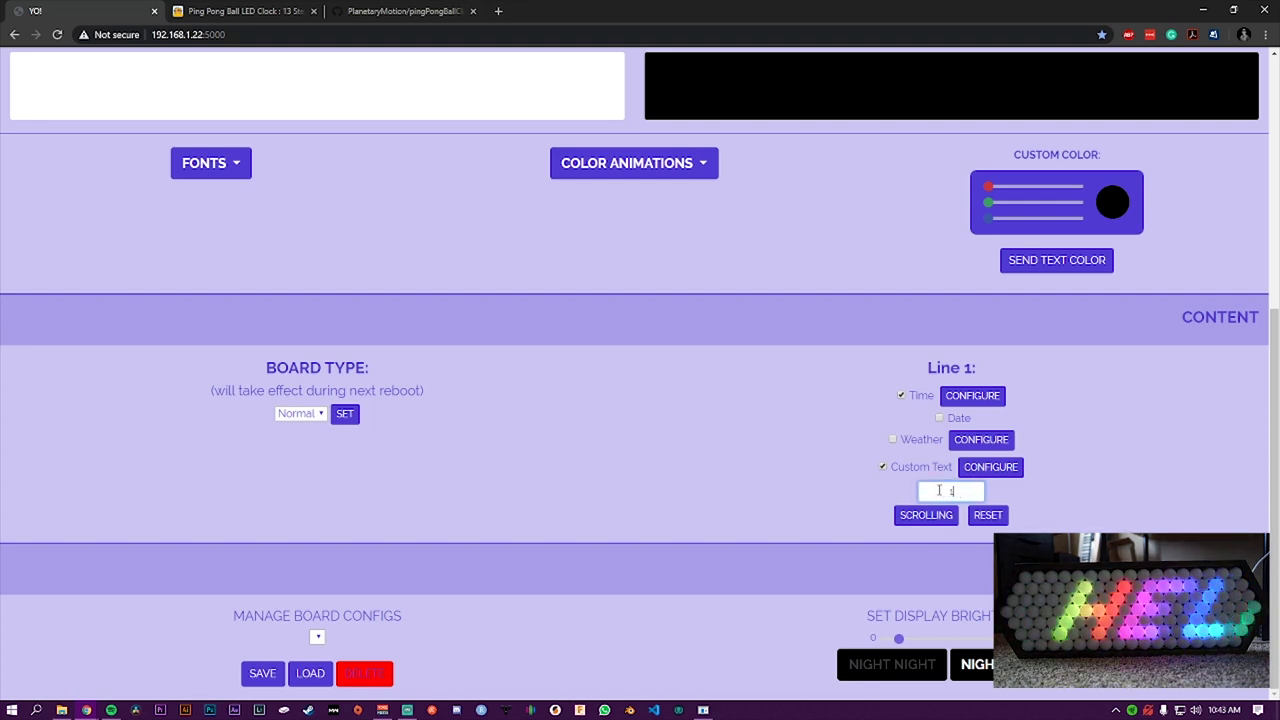
type("1")
left_click(929, 515)
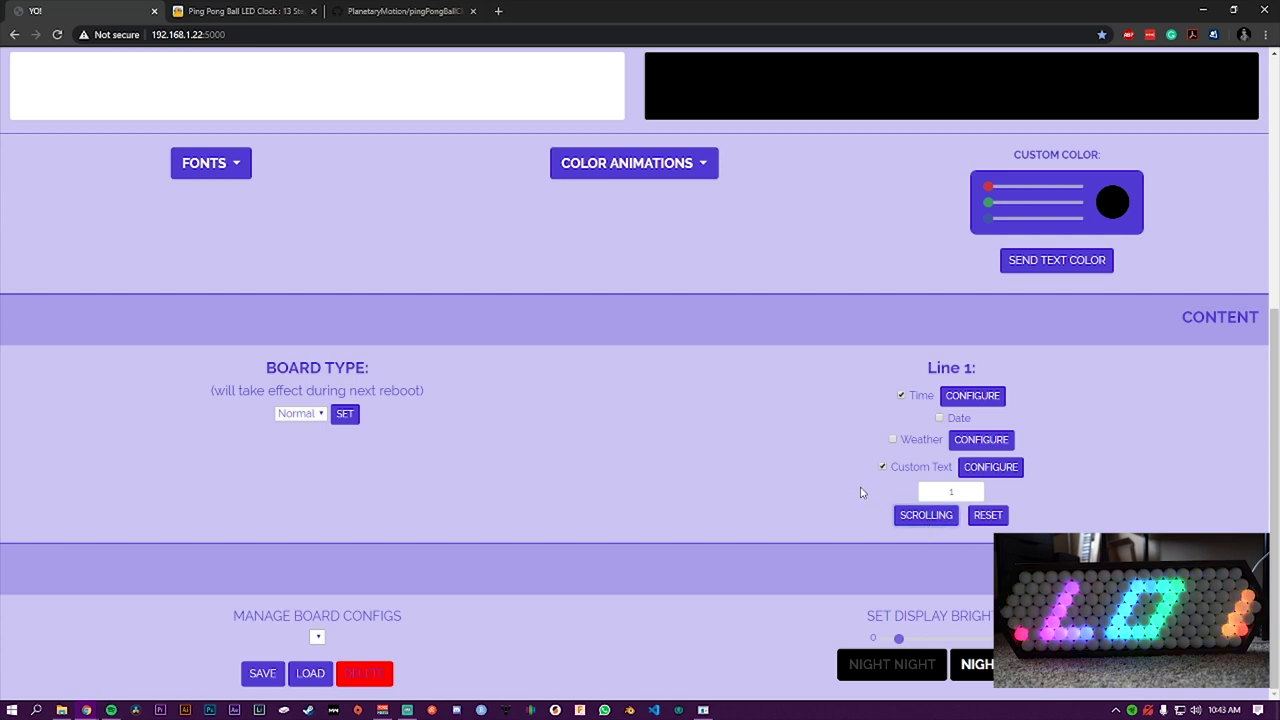
key("shift+Tab")
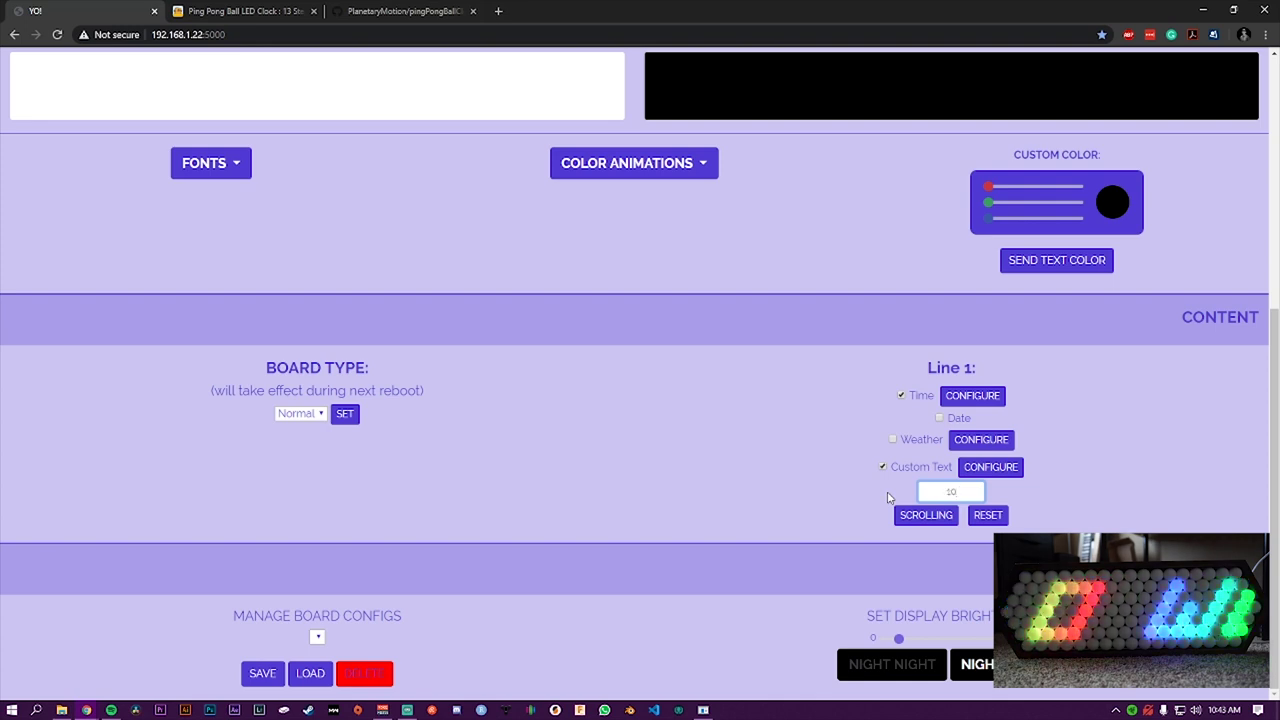
left_click(925, 516)
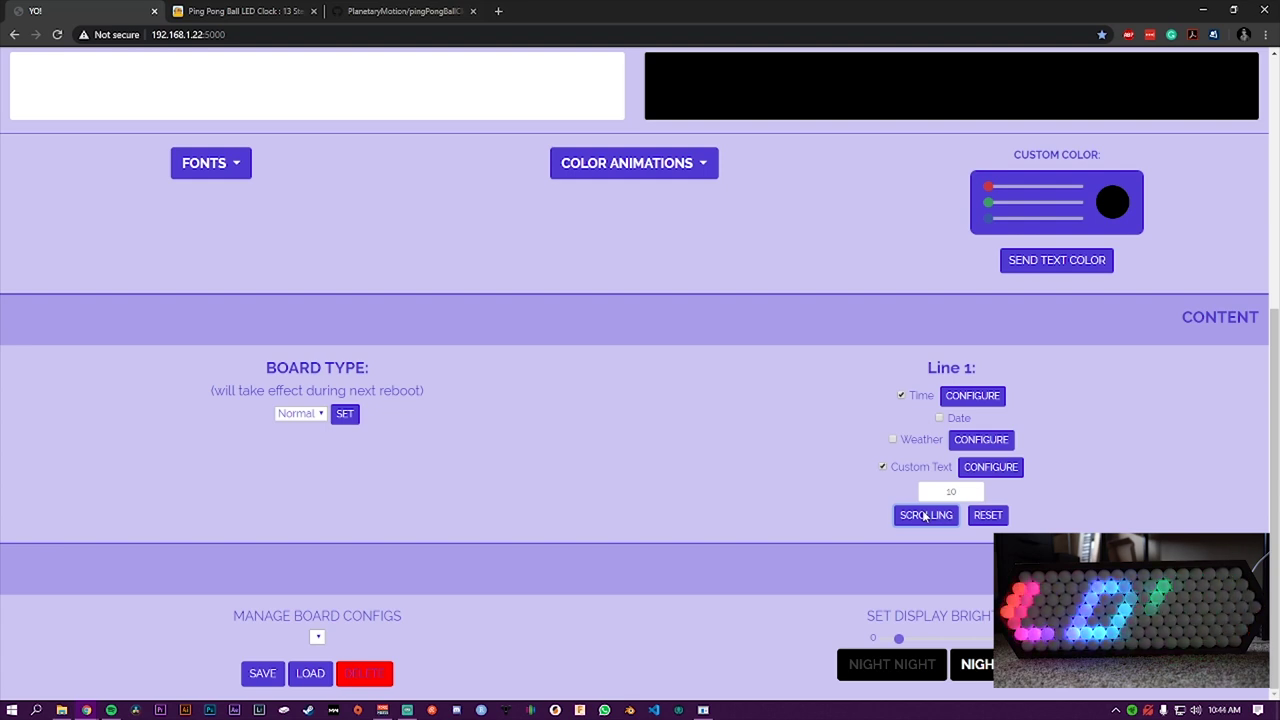
Step: Scroll Line 1 at speed 7.5 and reset its scrolling
key("shift+Tab")
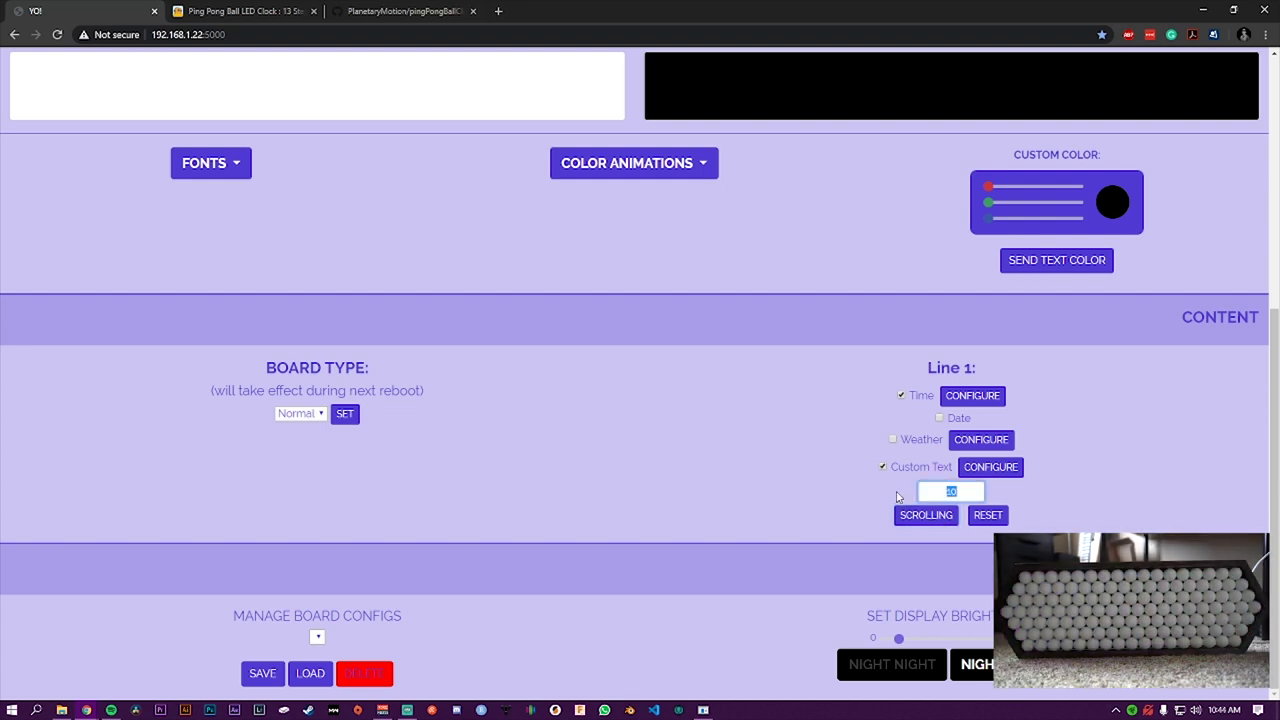
type("75")
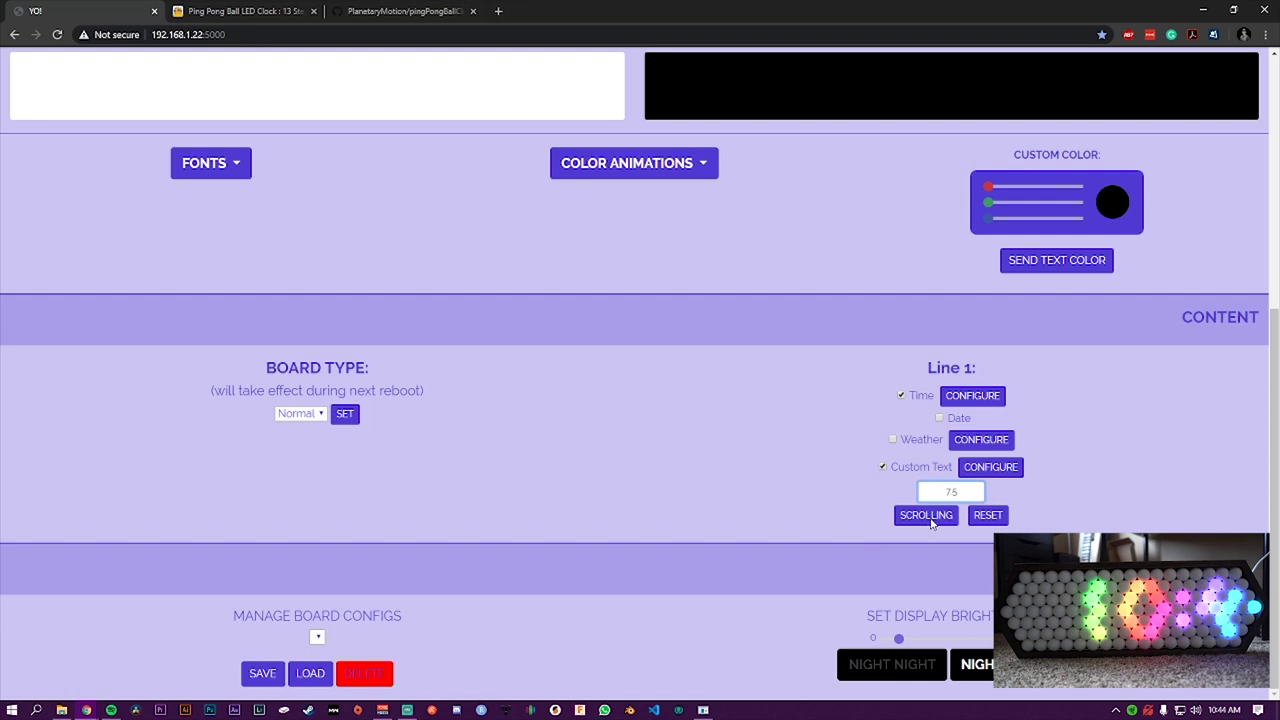
left_click(927, 515)
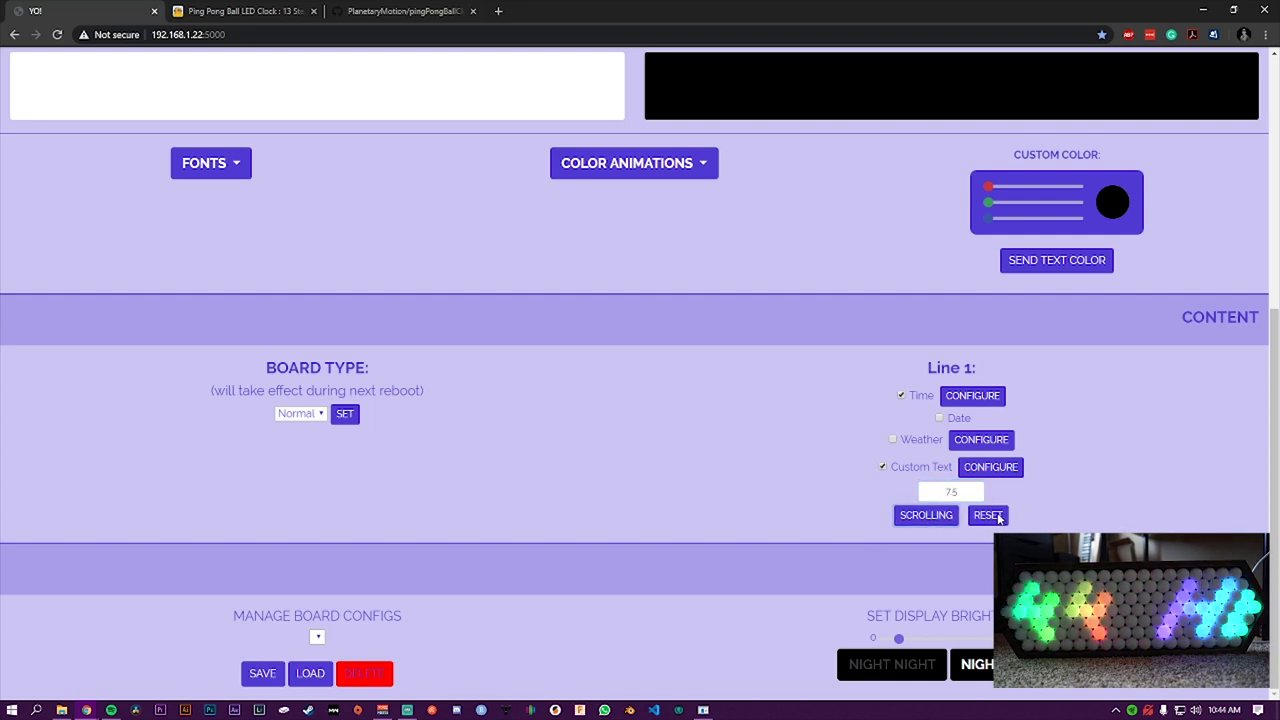
left_click(998, 516)
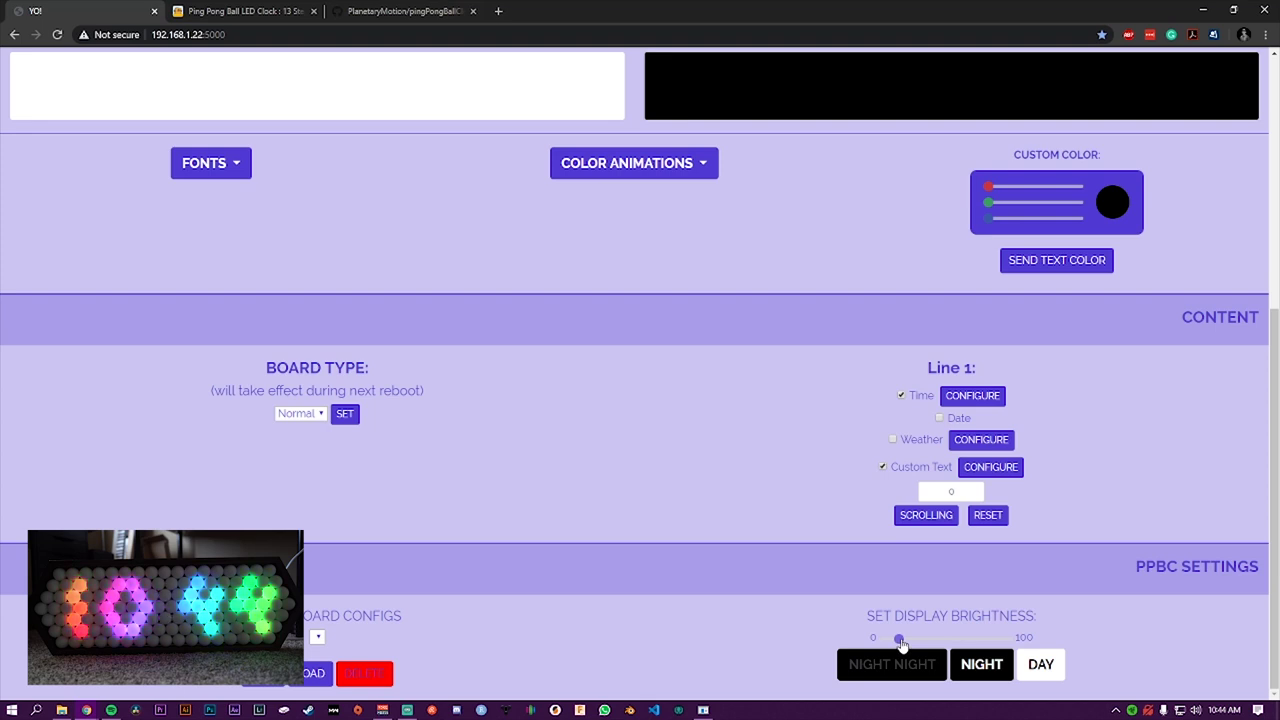
Step: Try the Day, Night and Night Night brightness presets and a near-maximum brightness, finishing with the Day preset
left_click(1042, 675)
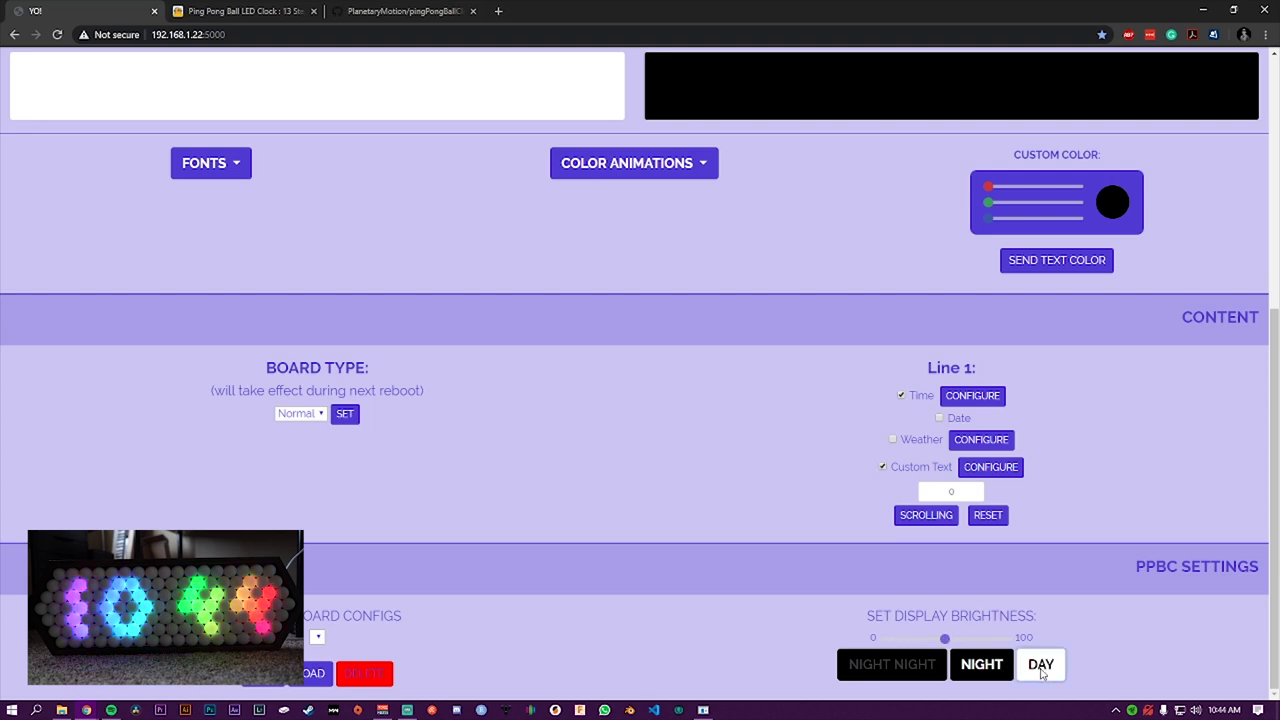
left_click(995, 676)
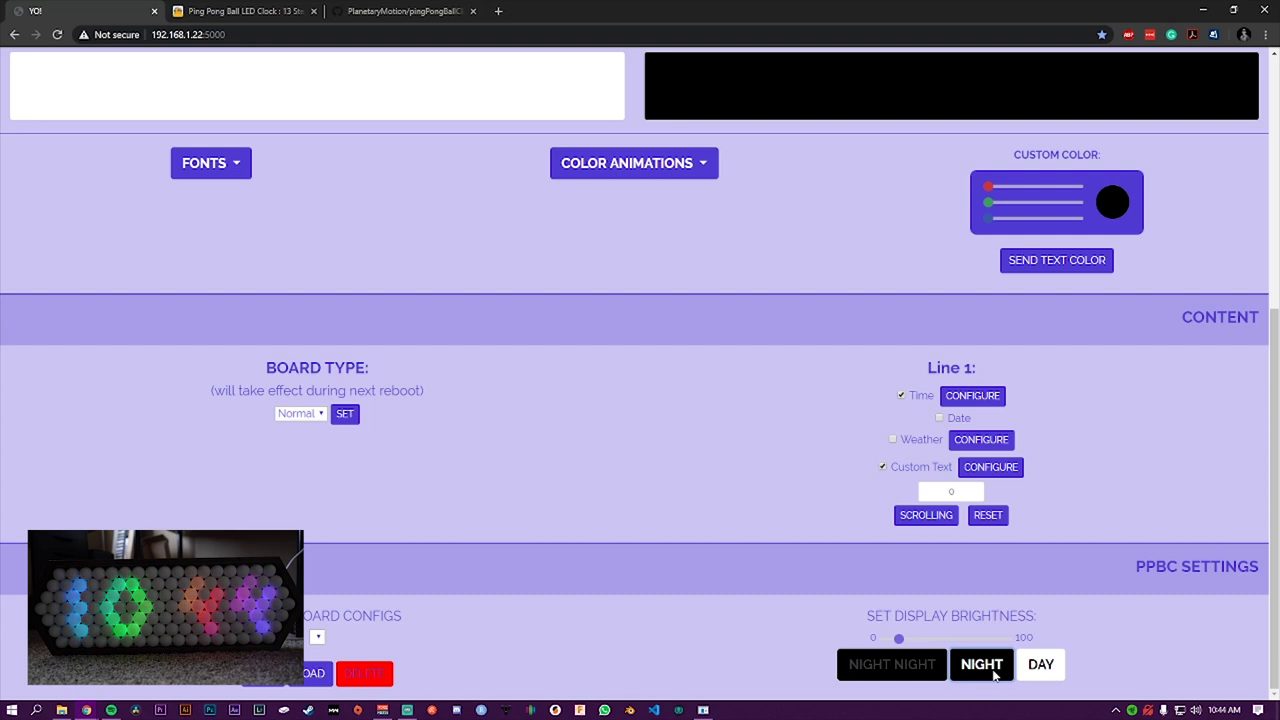
left_click(926, 667)
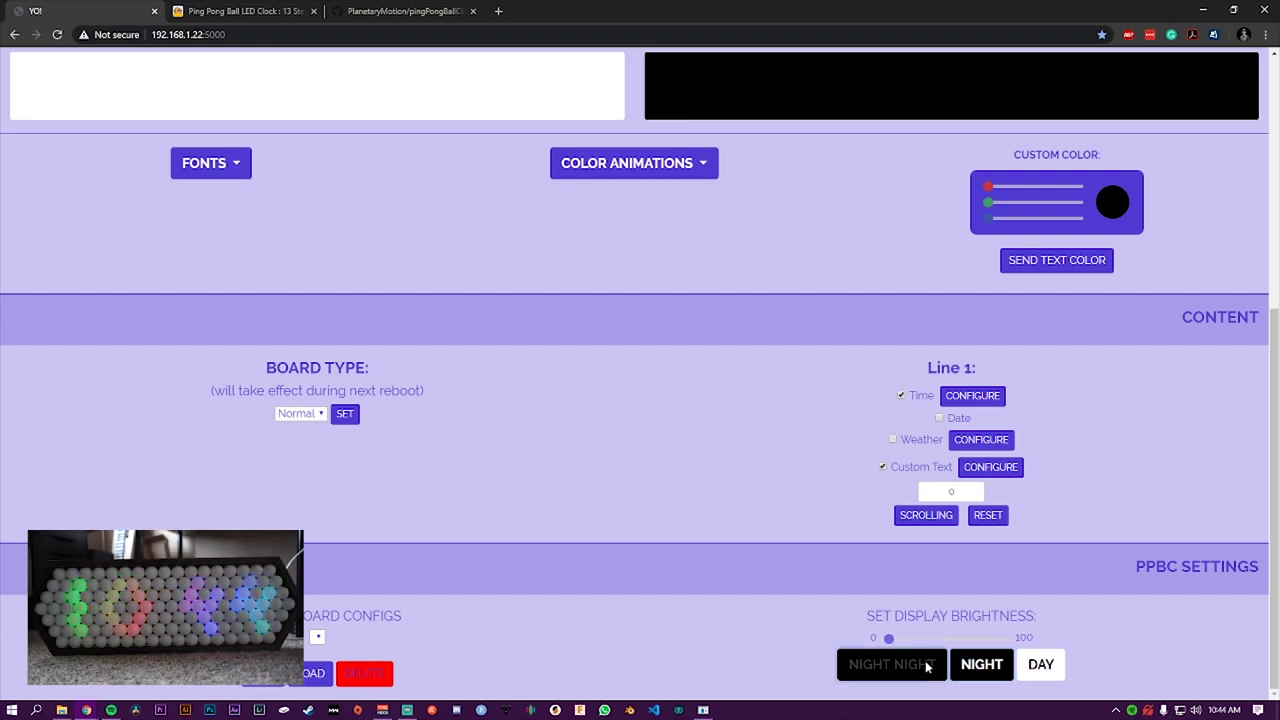
left_click(1050, 673)
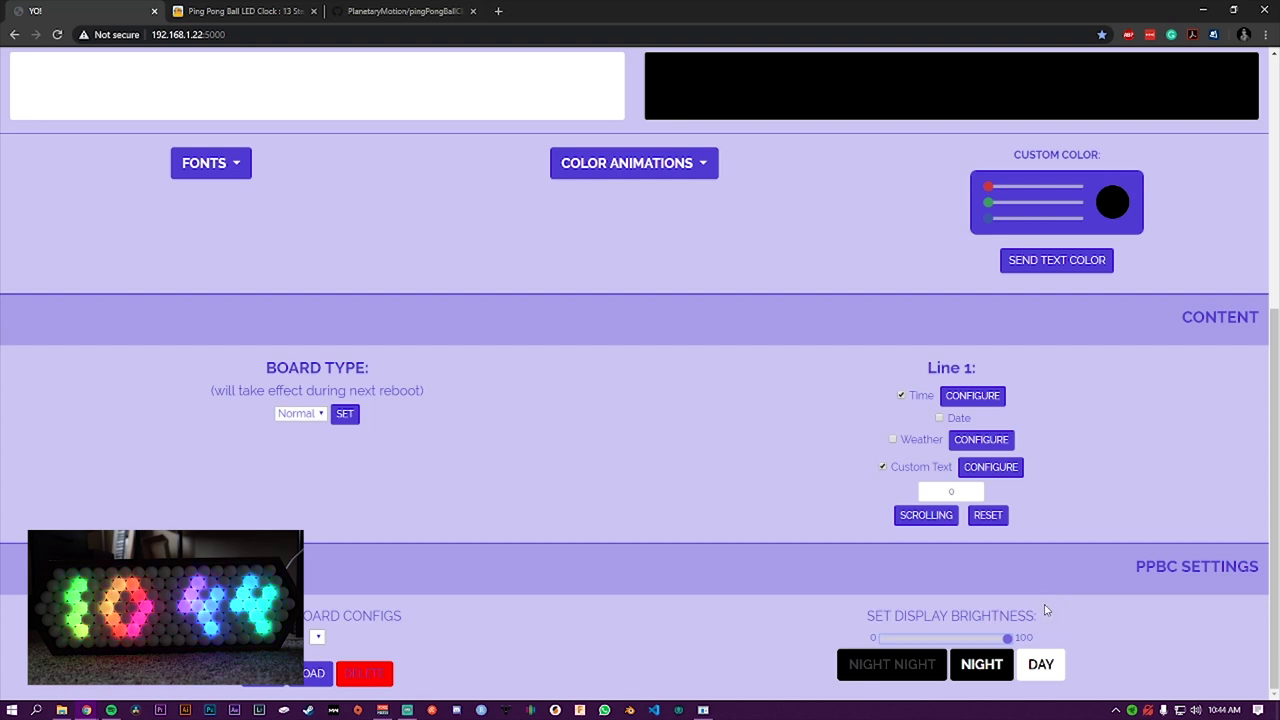
left_click(1040, 665)
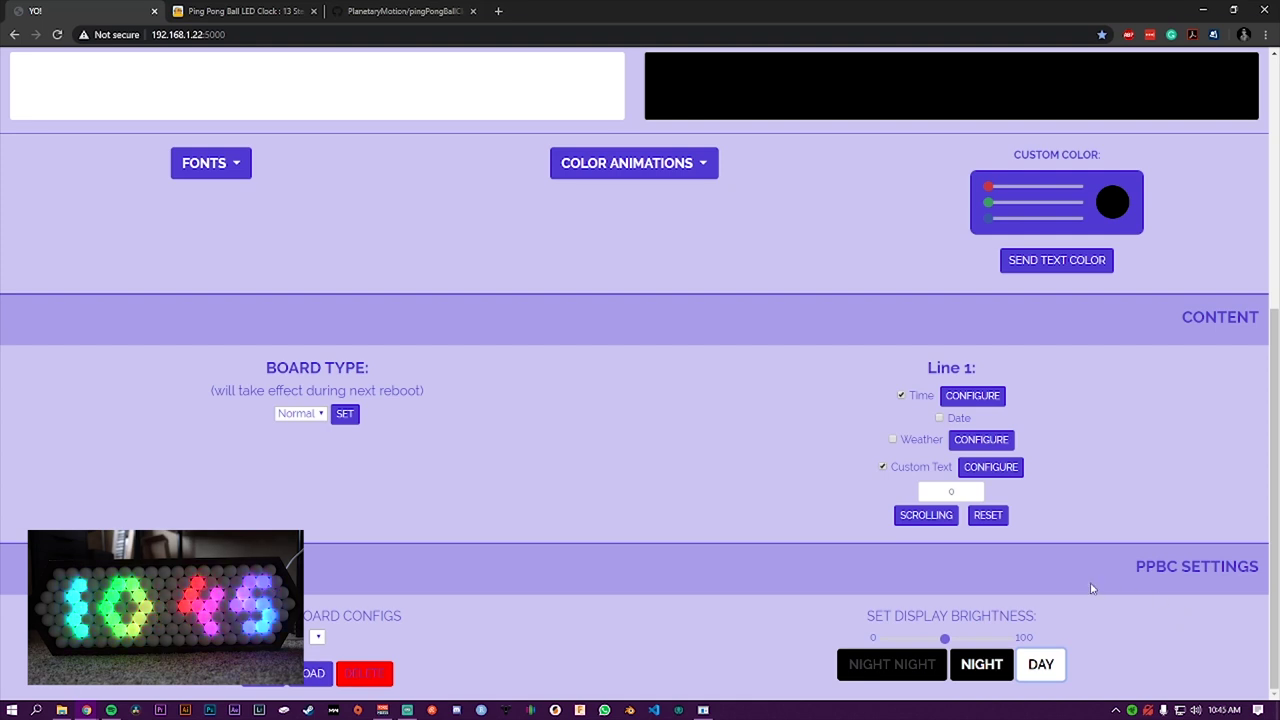
Step: Reload the clock's web page, and in the Raspberry Pi terminal stop the server and restart it with sudo python main.py
scroll(887, 537, "up", 5)
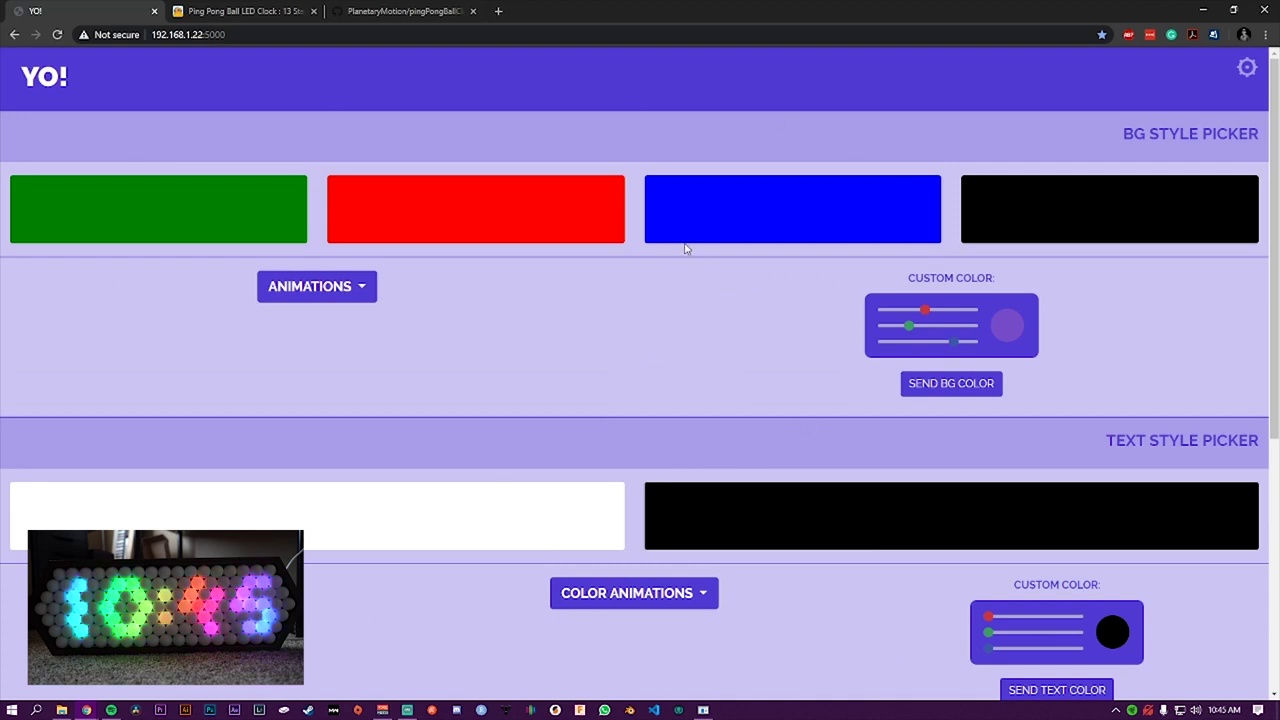
left_click(57, 34)
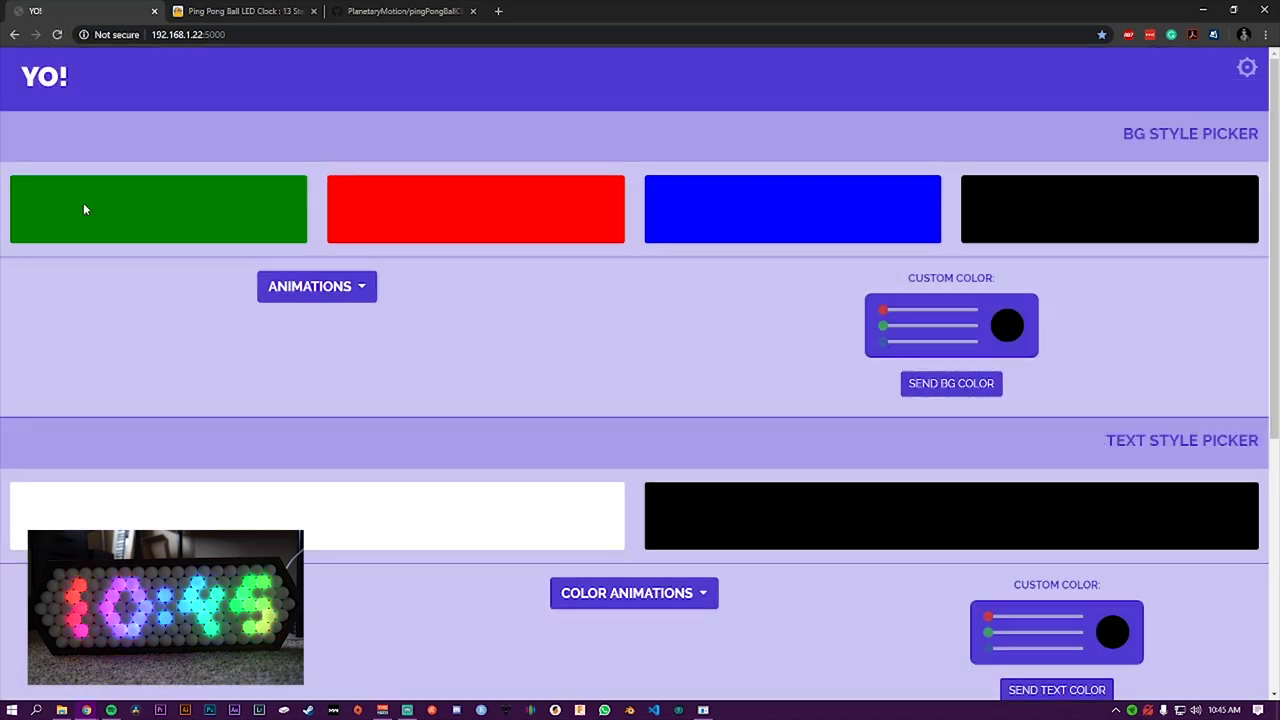
left_click(703, 710)
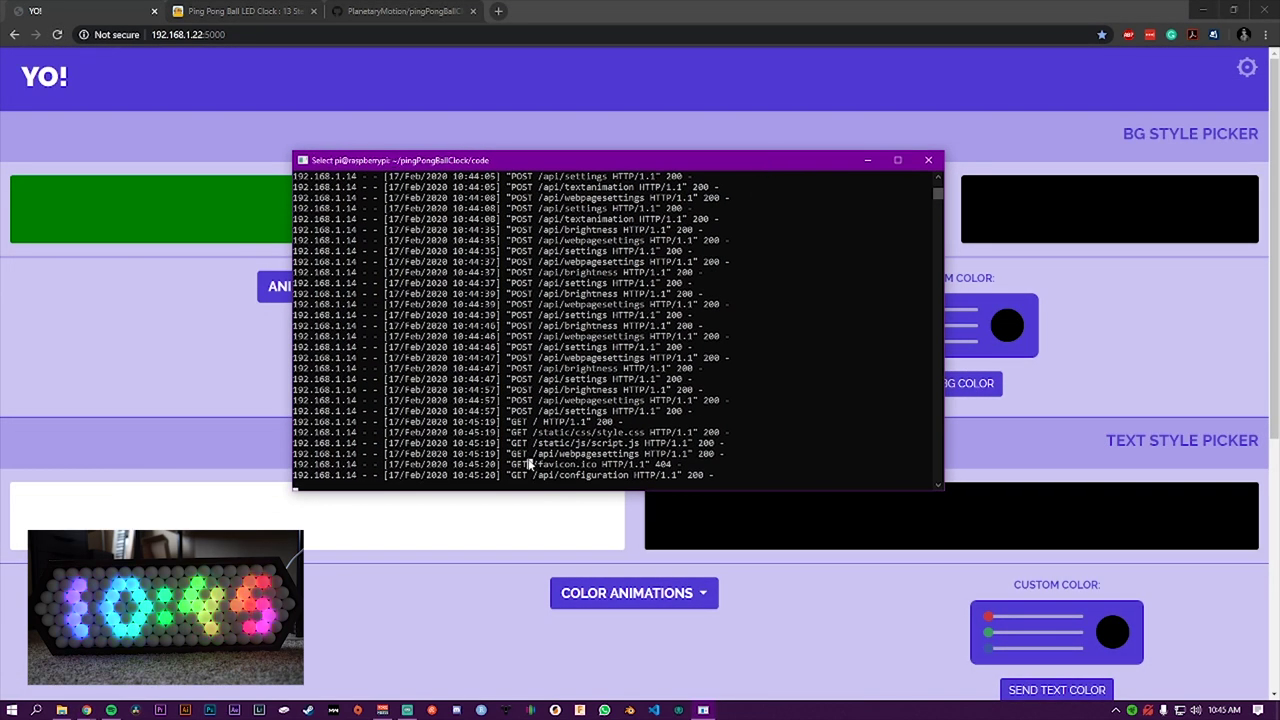
right_click(530, 464)
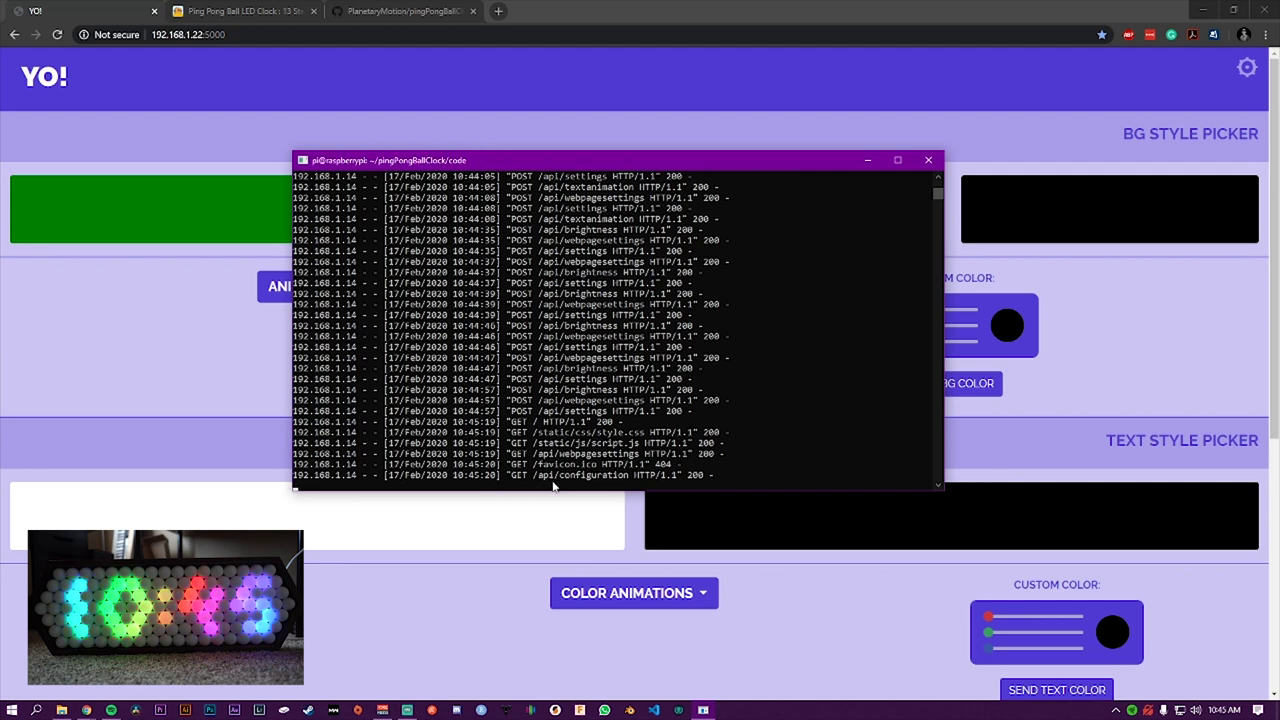
key("ctrl+c")
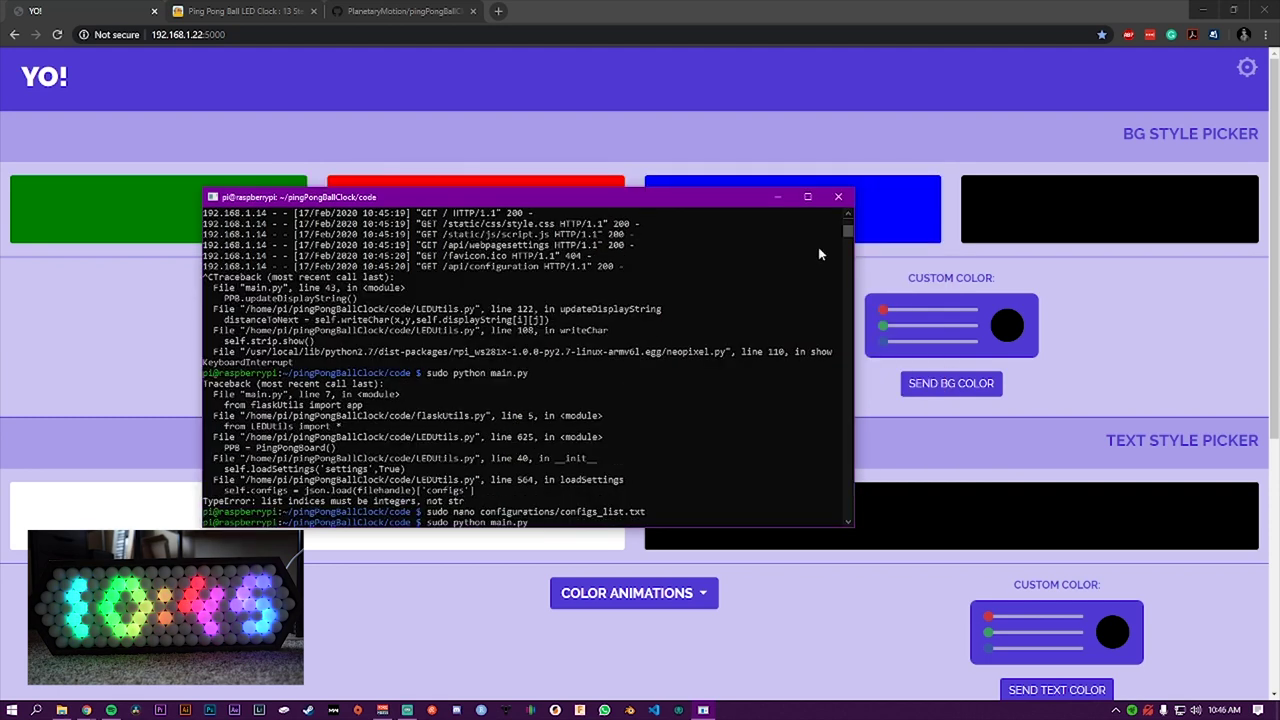
key("Return")
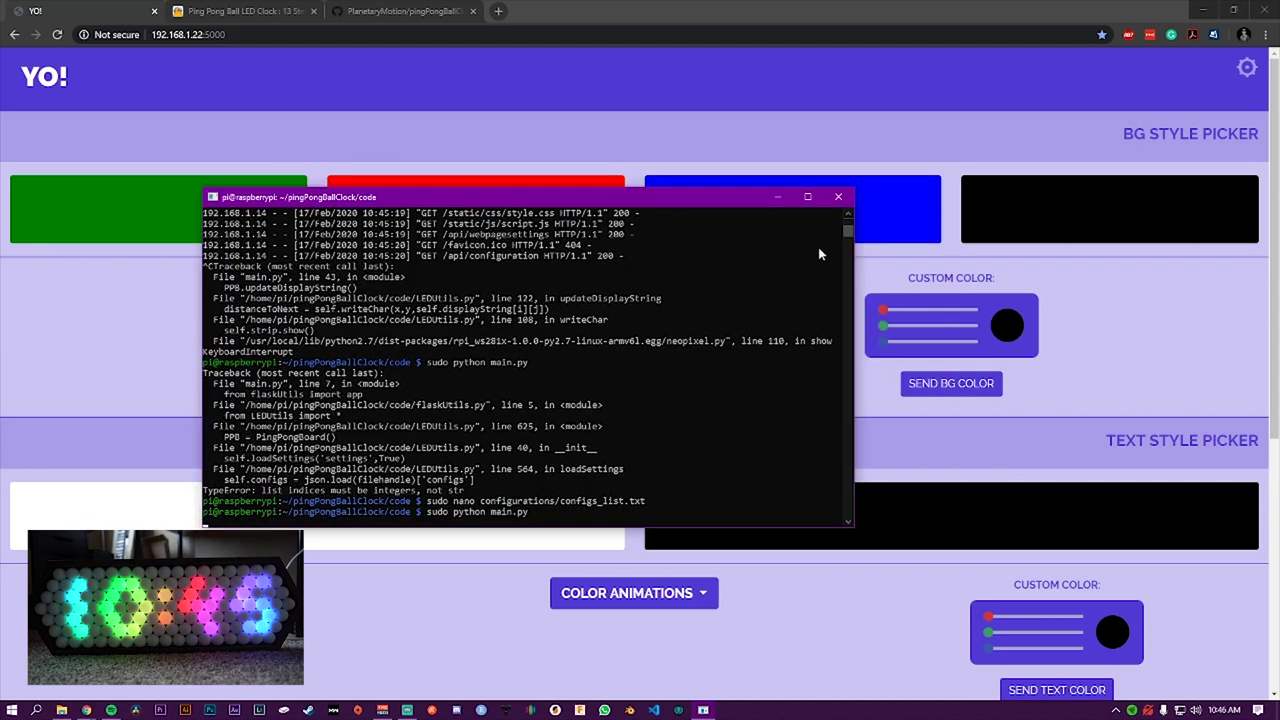
left_click(607, 186)
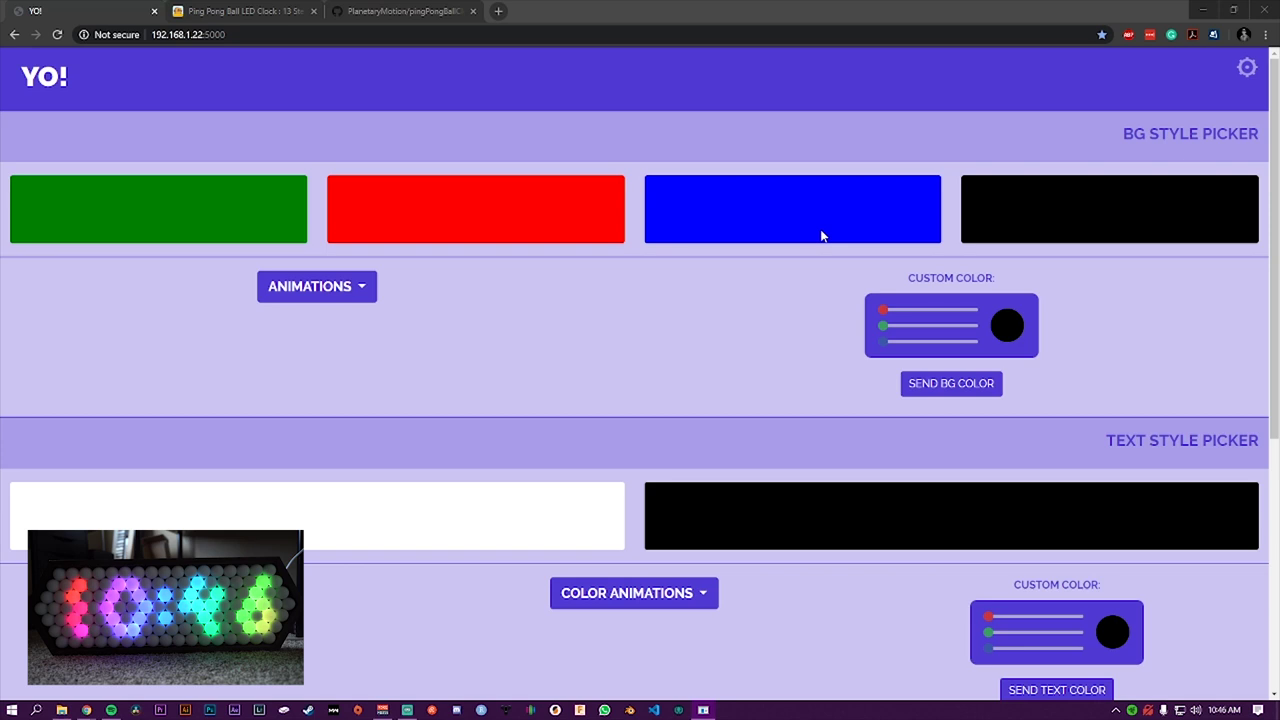
scroll(673, 315, "down", 4)
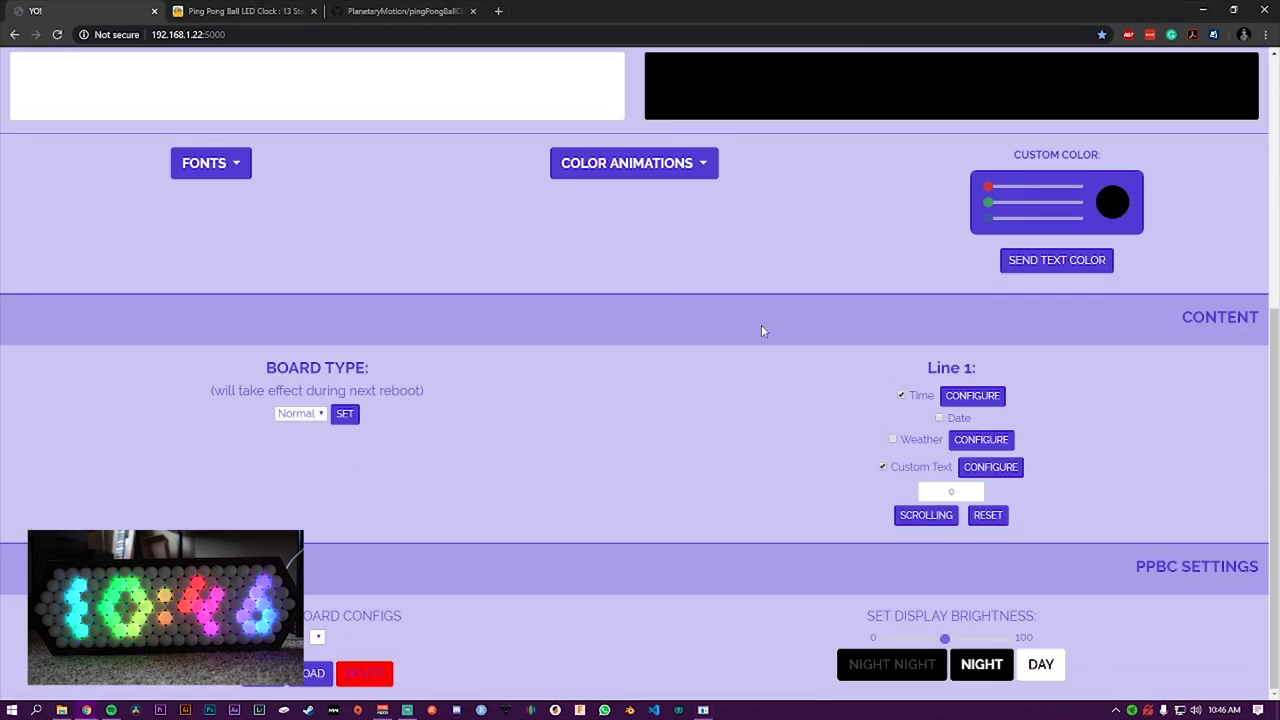
scroll(508, 400, "up", 4)
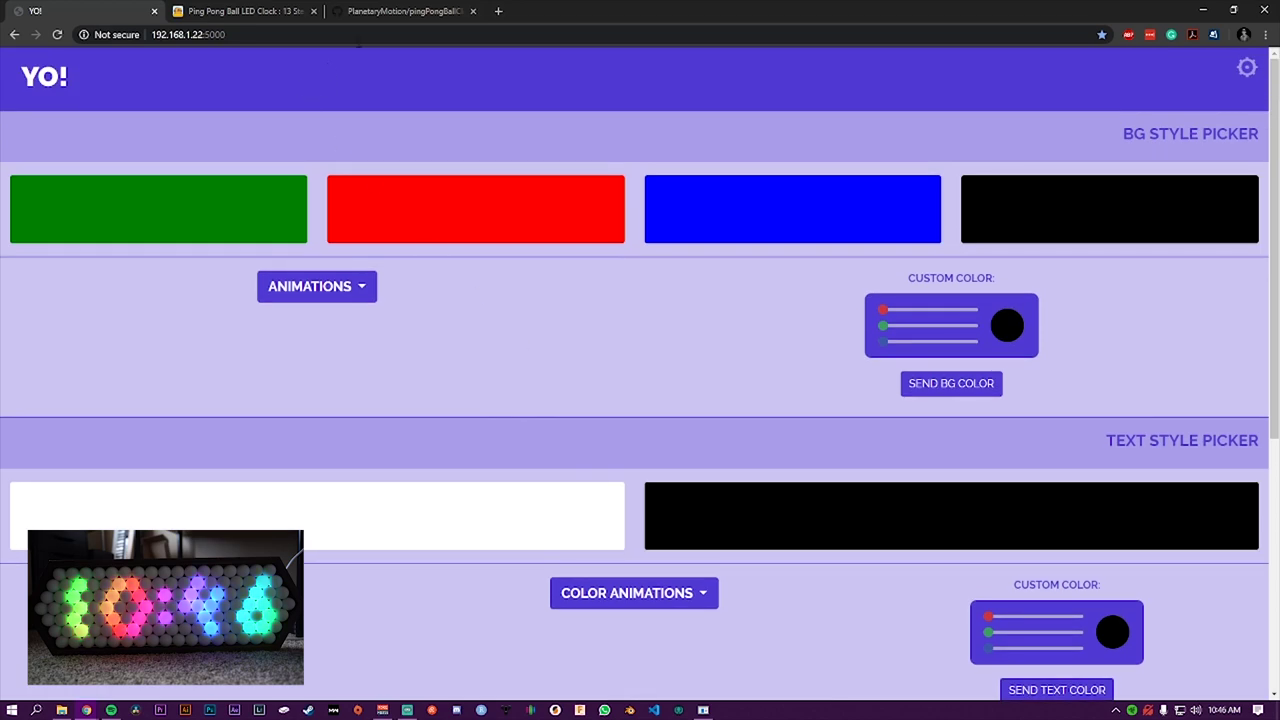
Step: Switch to the pingPongBallClock GitHub repository, look over its README and open its branch list
left_click(400, 13)
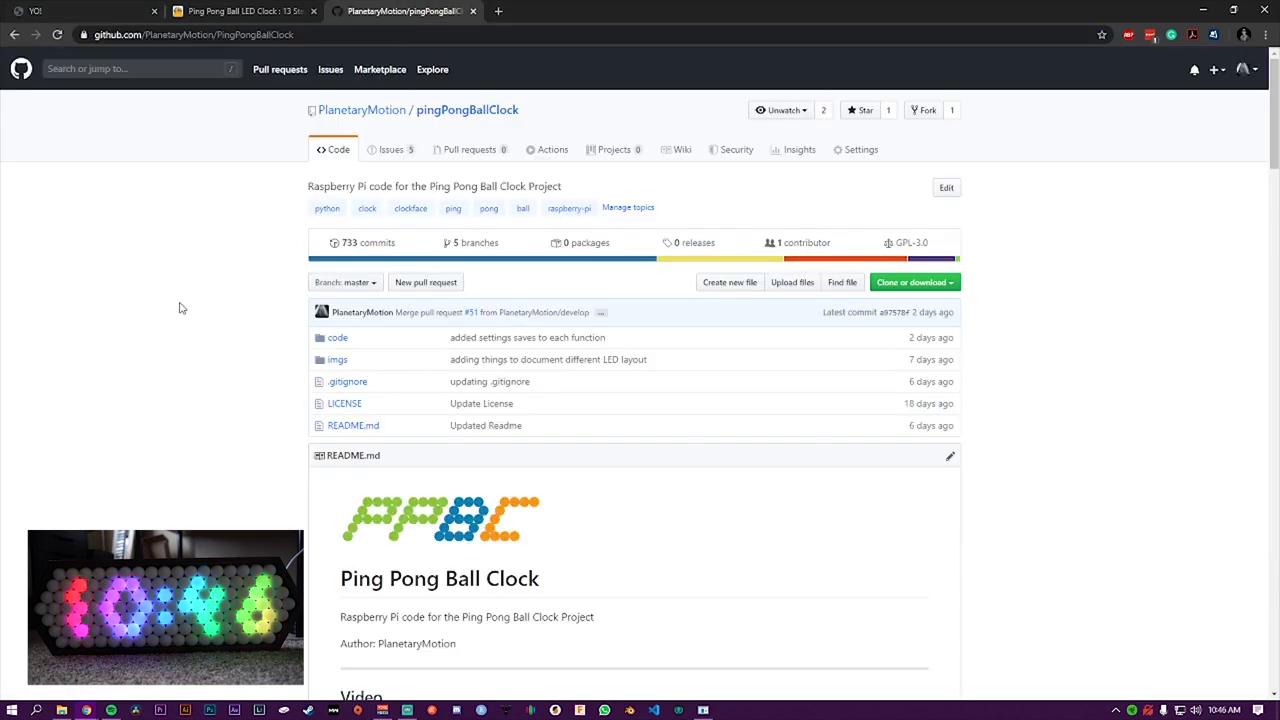
scroll(181, 310, "down", 2)
scroll(181, 310, "down", 9)
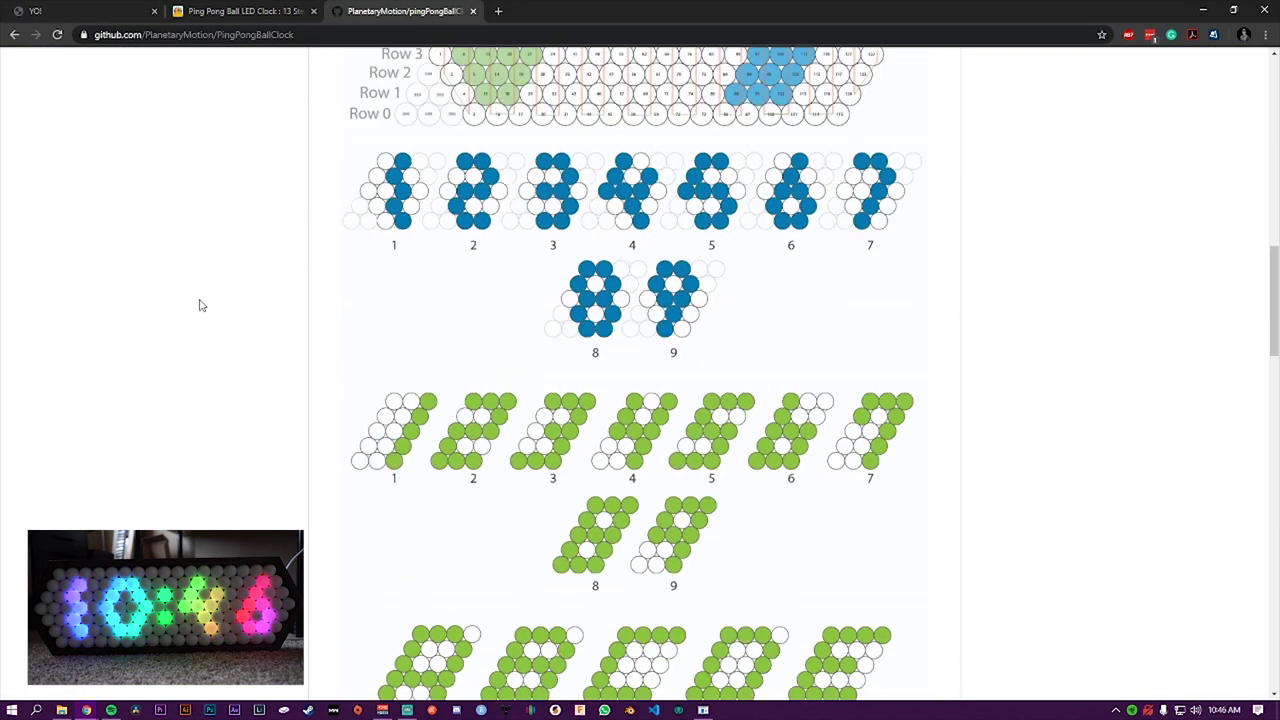
scroll(197, 303, "up", 6)
scroll(208, 299, "up", 4)
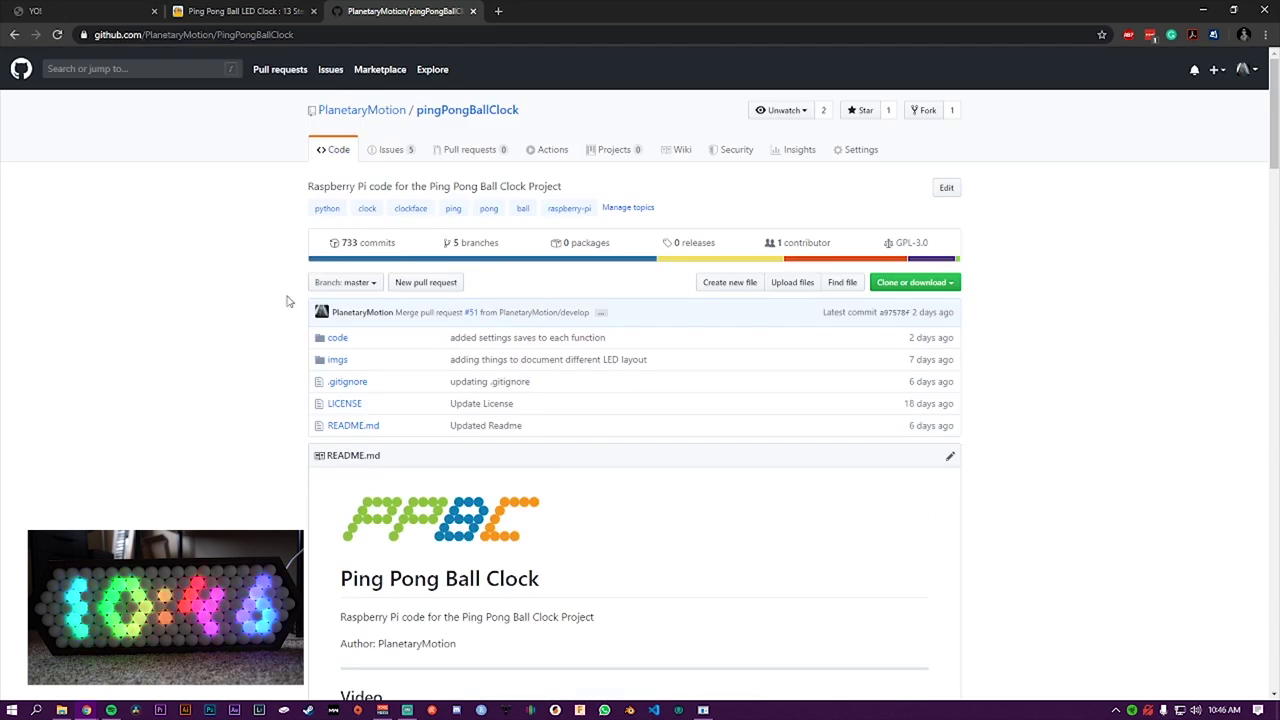
left_click(361, 287)
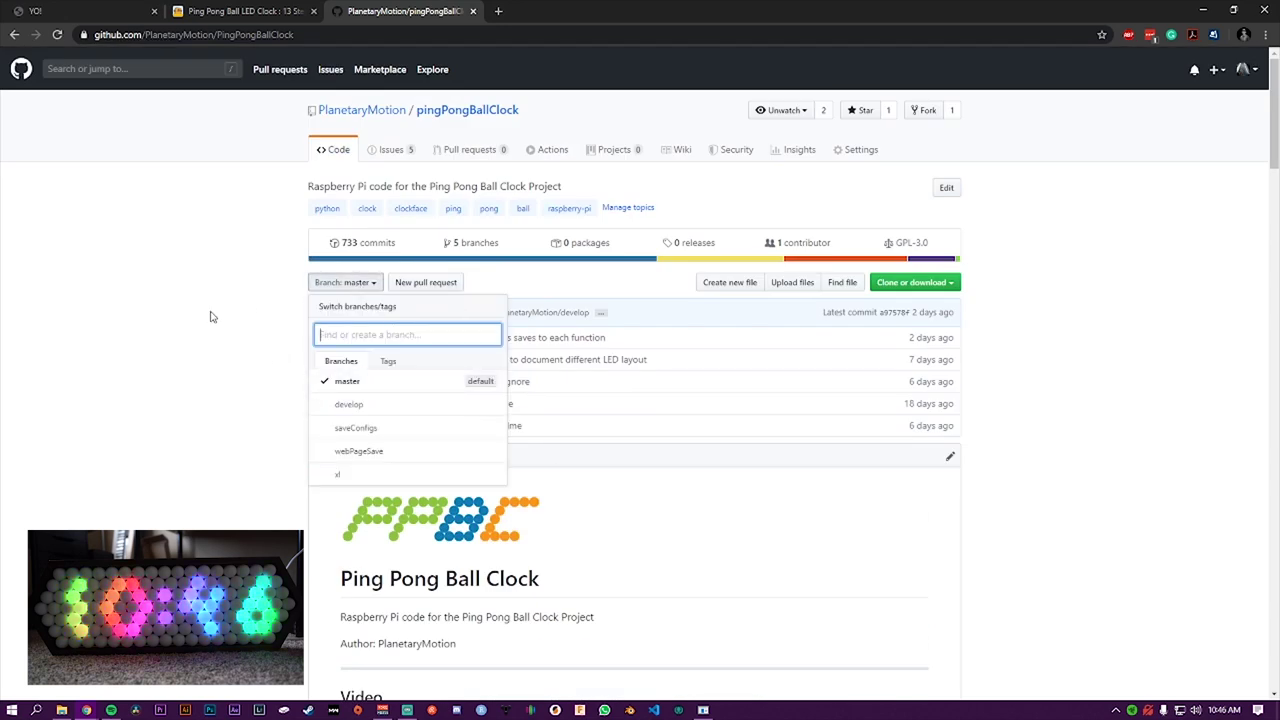